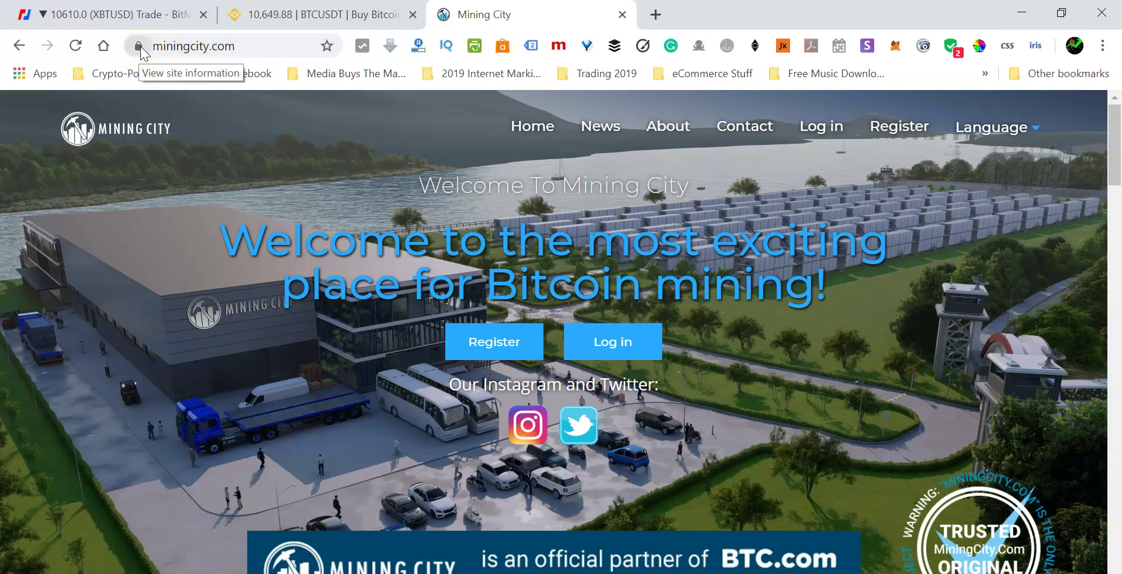
Step: Go from the homepage to the account sign-in page and sign in with the account credentials
left_click(141, 53)
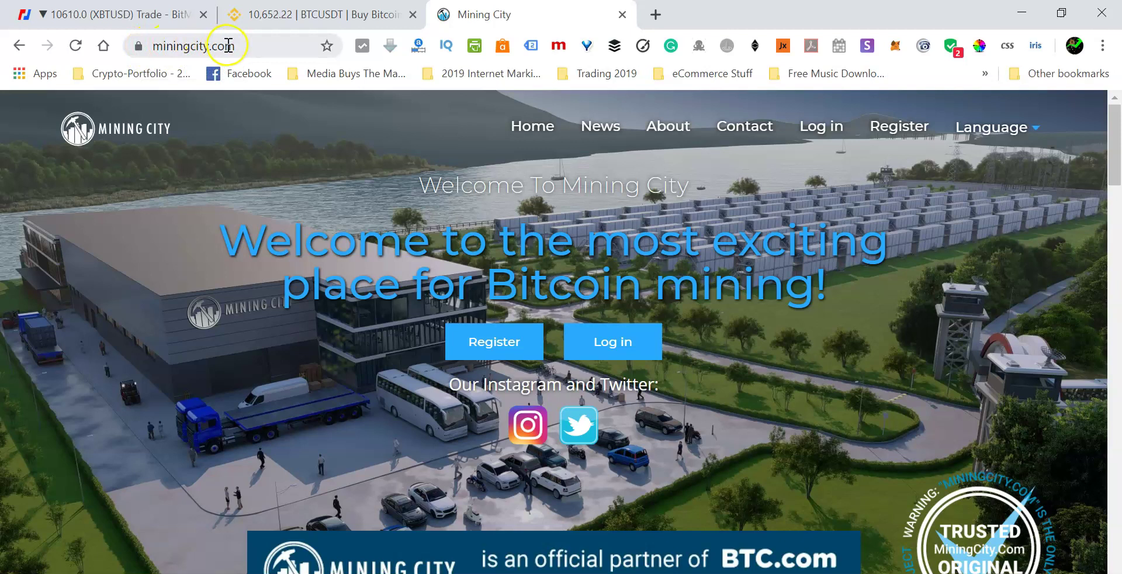
left_click(616, 345)
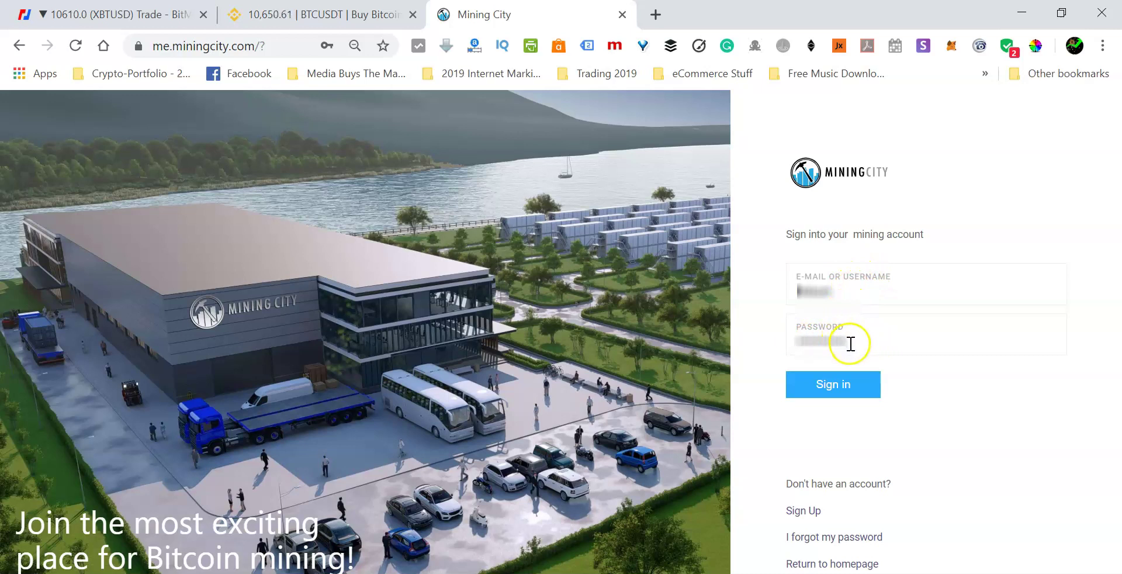
left_click(843, 389)
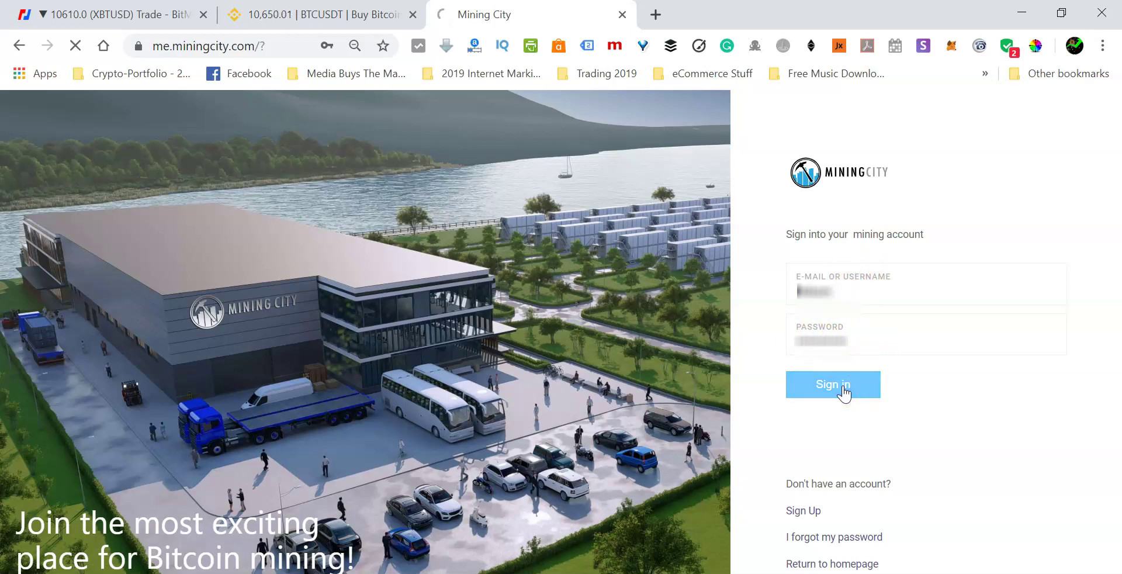
scroll(783, 400, "down", 2)
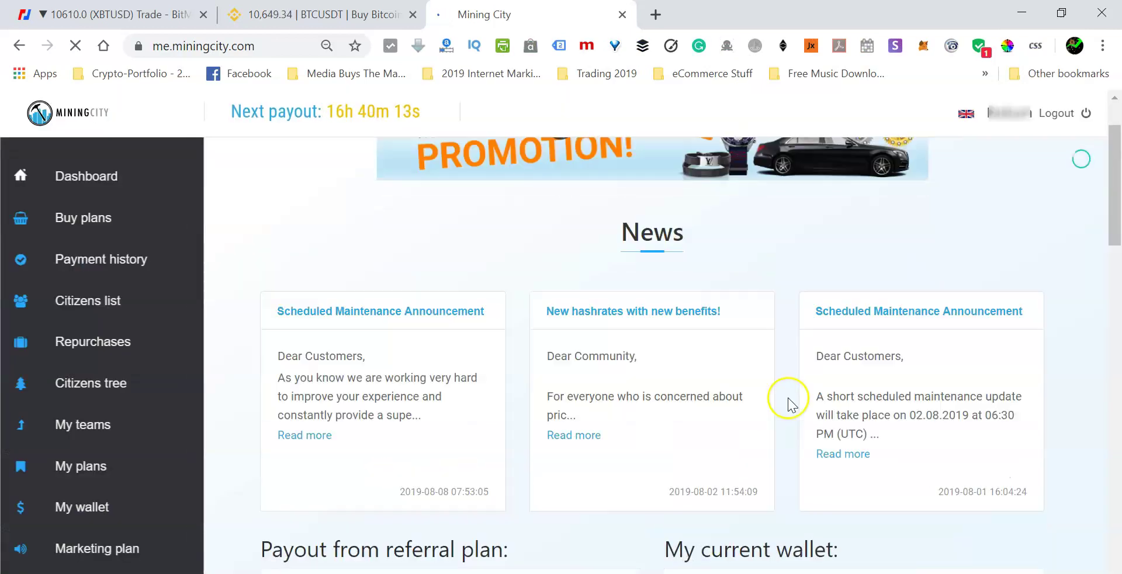
scroll(787, 397, "down", 15)
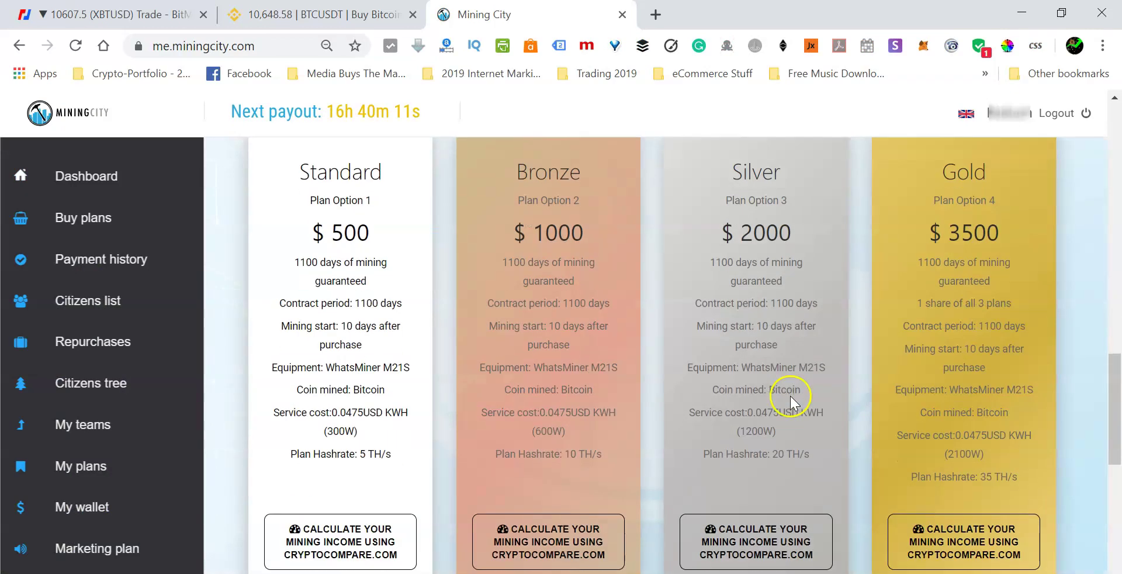
scroll(791, 396, "up", 2)
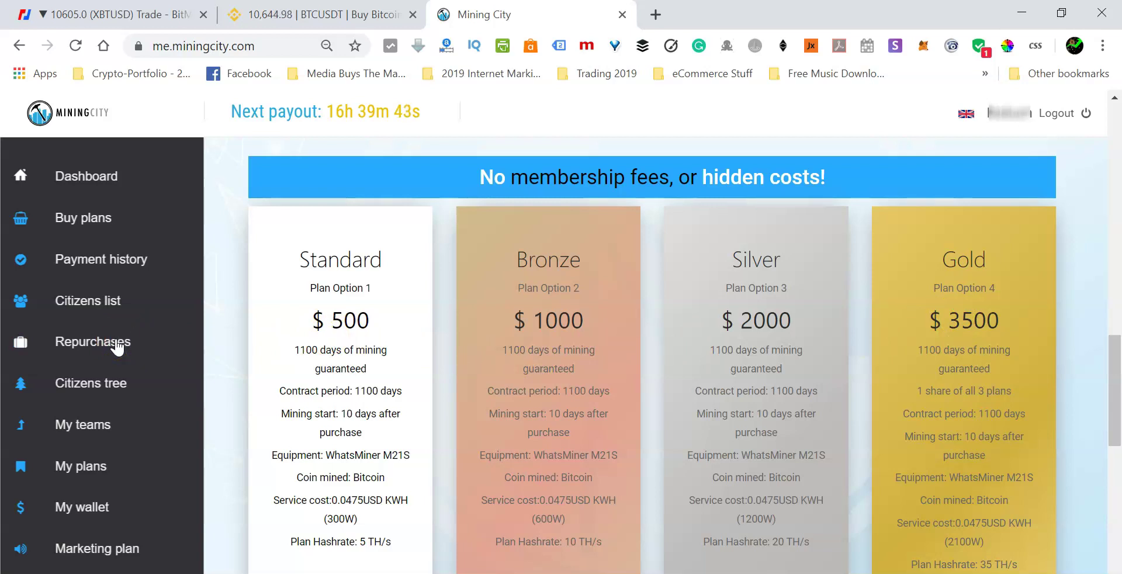
left_click(1061, 16)
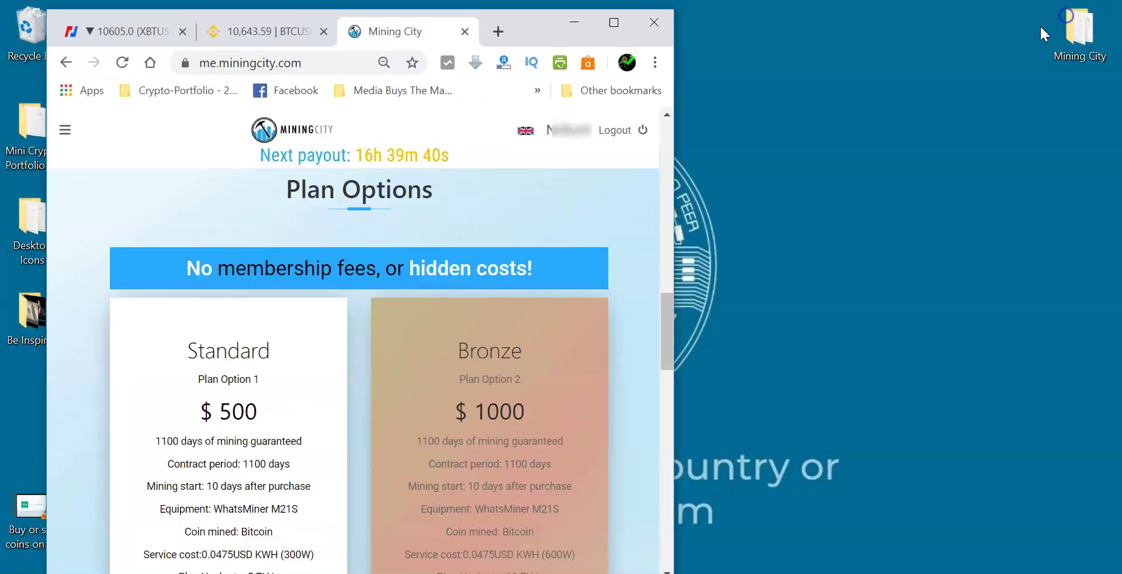
left_click(388, 260)
left_click(297, 342)
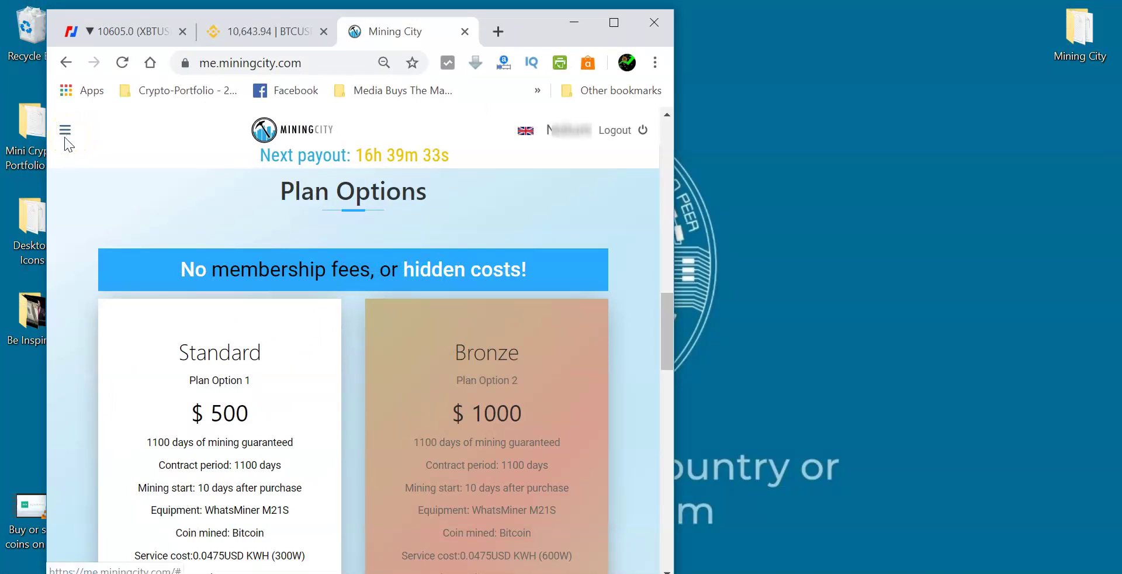
scroll(300, 360, "up", 15)
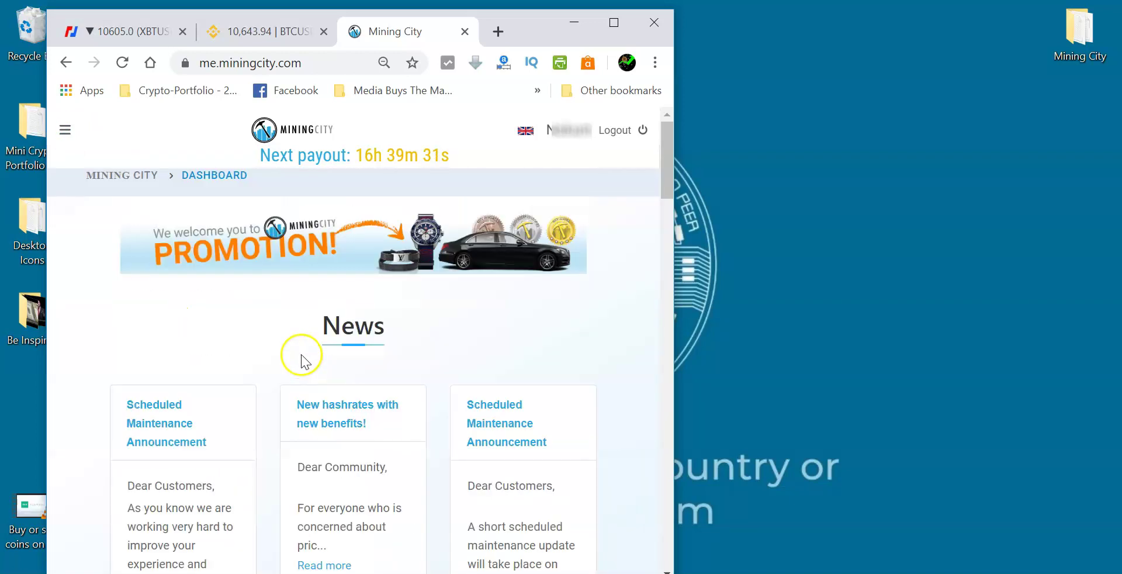
scroll(300, 354, "down", 10)
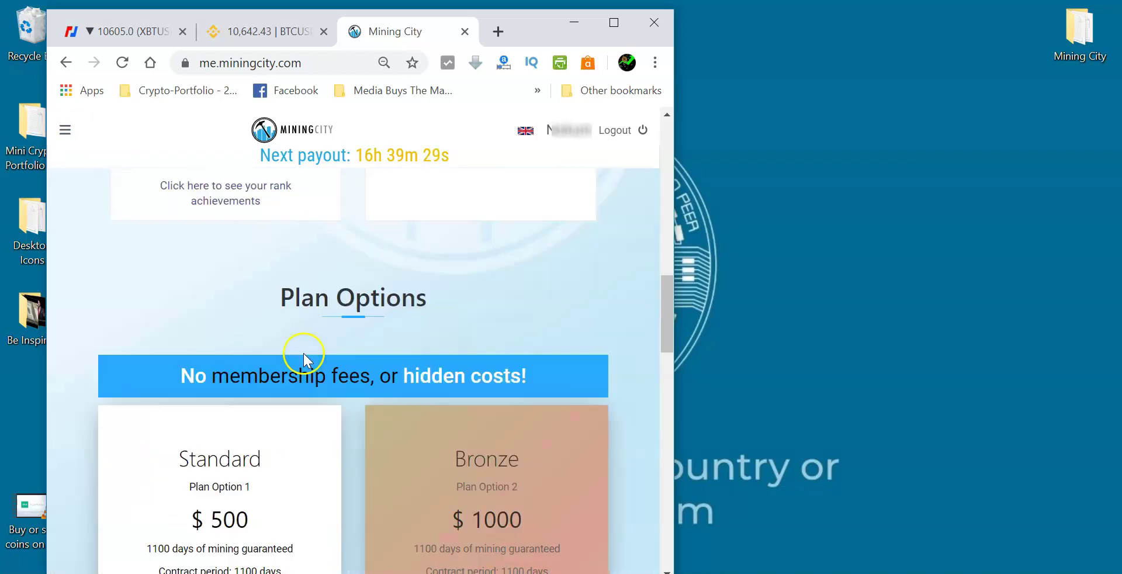
scroll(303, 356, "up", 12)
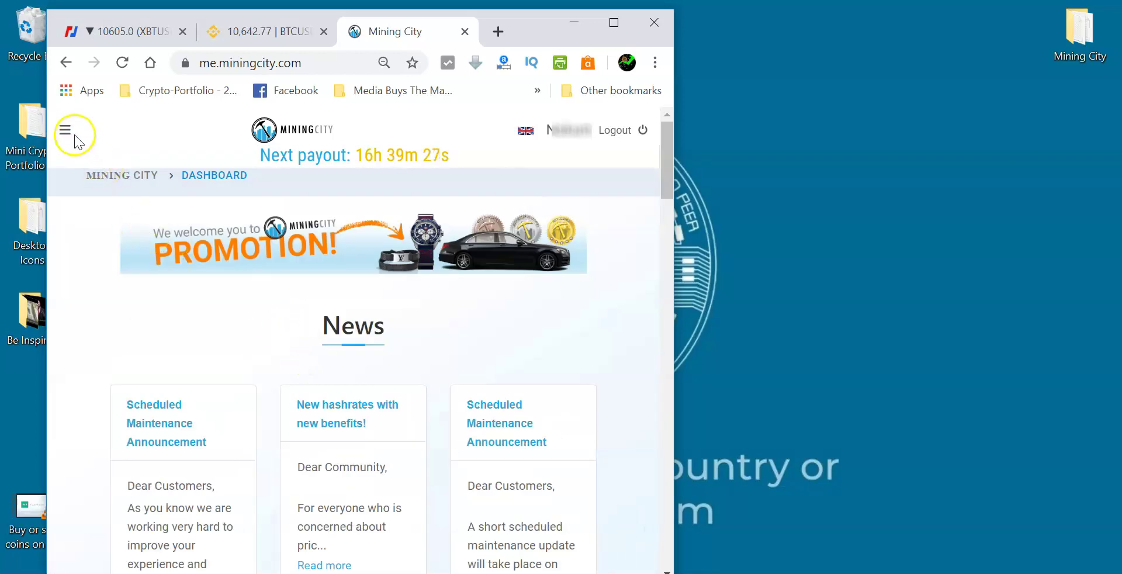
left_click(67, 131)
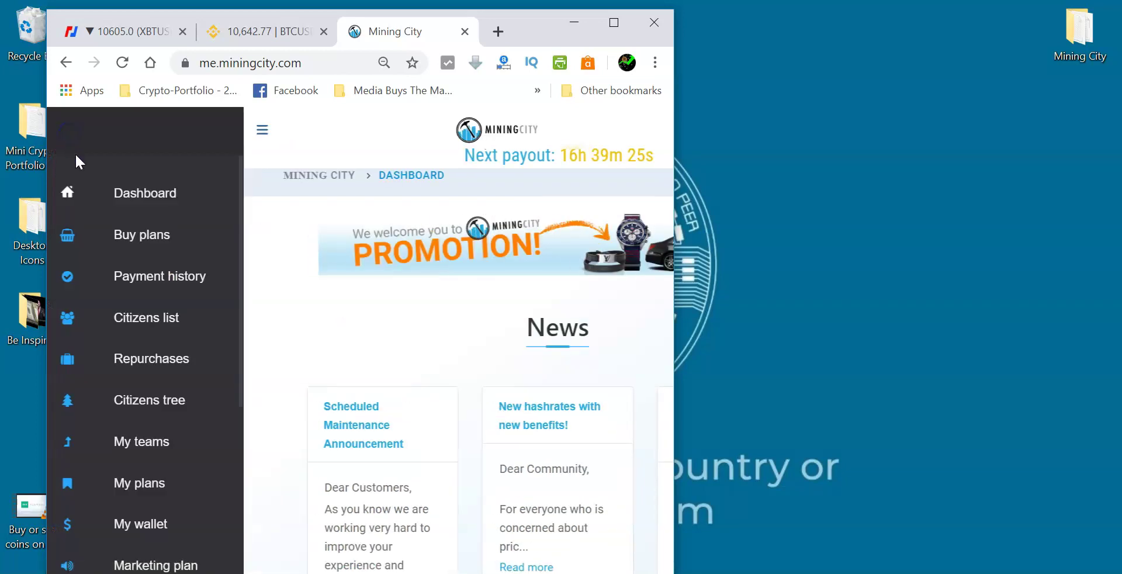
left_click(264, 134)
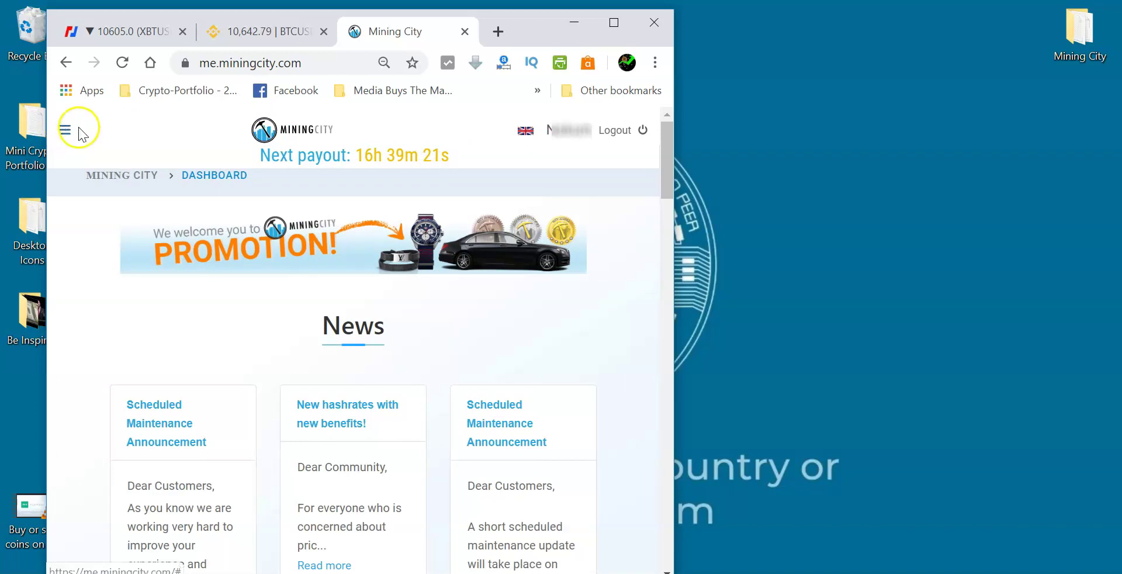
left_click(65, 129)
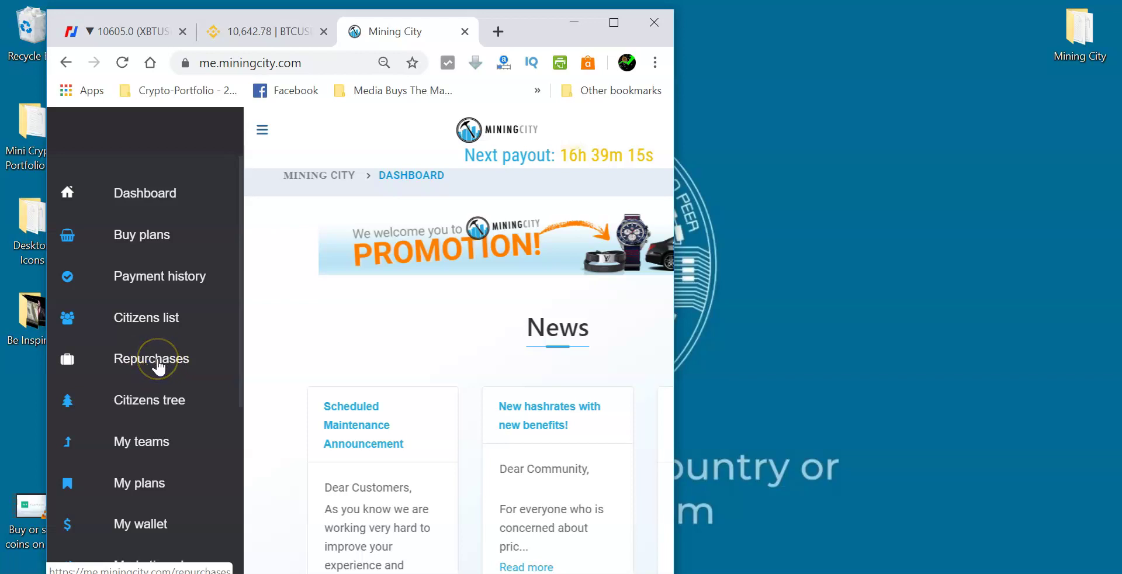
left_click(619, 22)
left_click(108, 344)
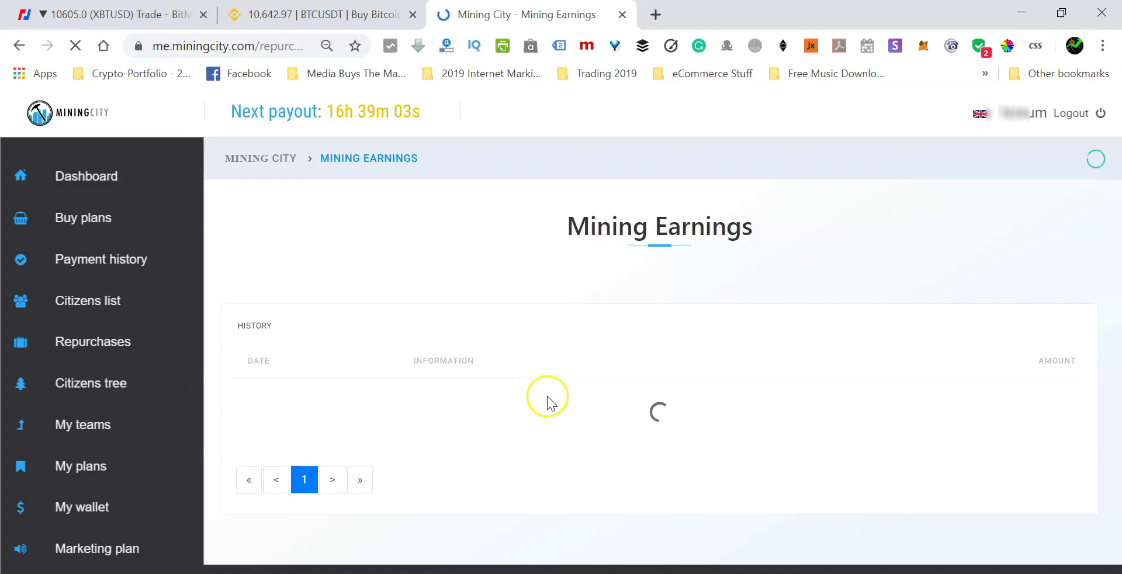
scroll(561, 394, "down", 5)
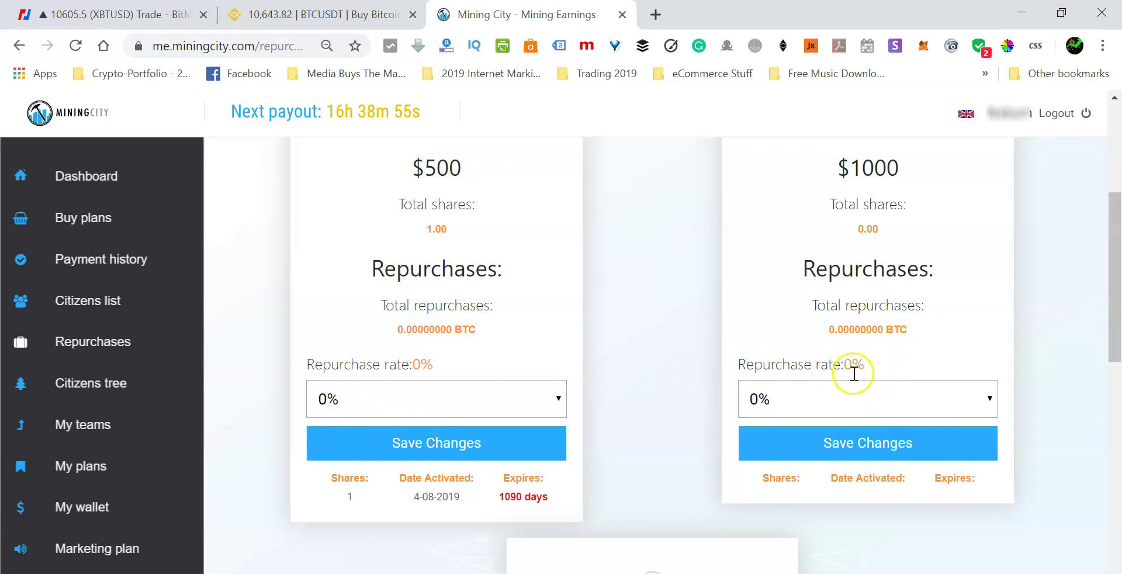
scroll(853, 374, "down", 5)
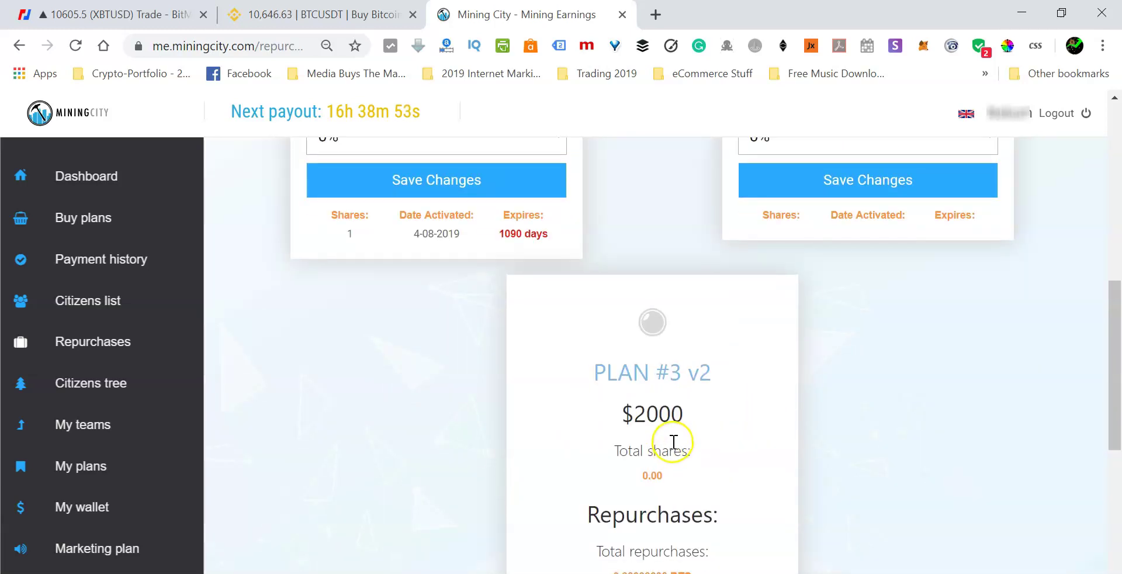
scroll(673, 437, "down", 3)
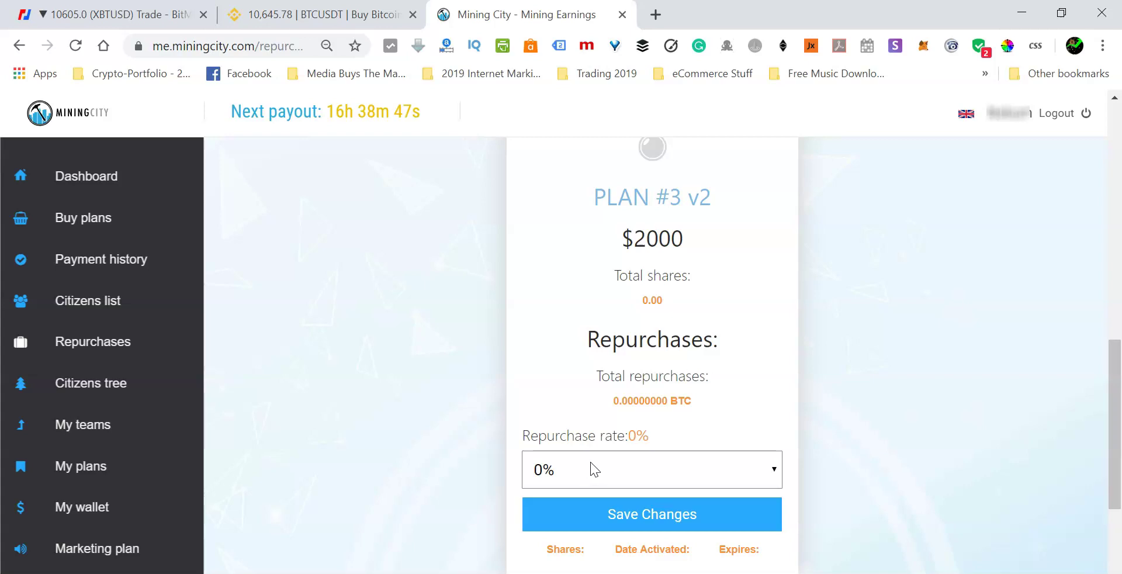
scroll(592, 461, "up", 7)
scroll(619, 414, "up", 2)
scroll(622, 398, "up", 2)
scroll(622, 398, "down", 2)
scroll(622, 403, "down", 1)
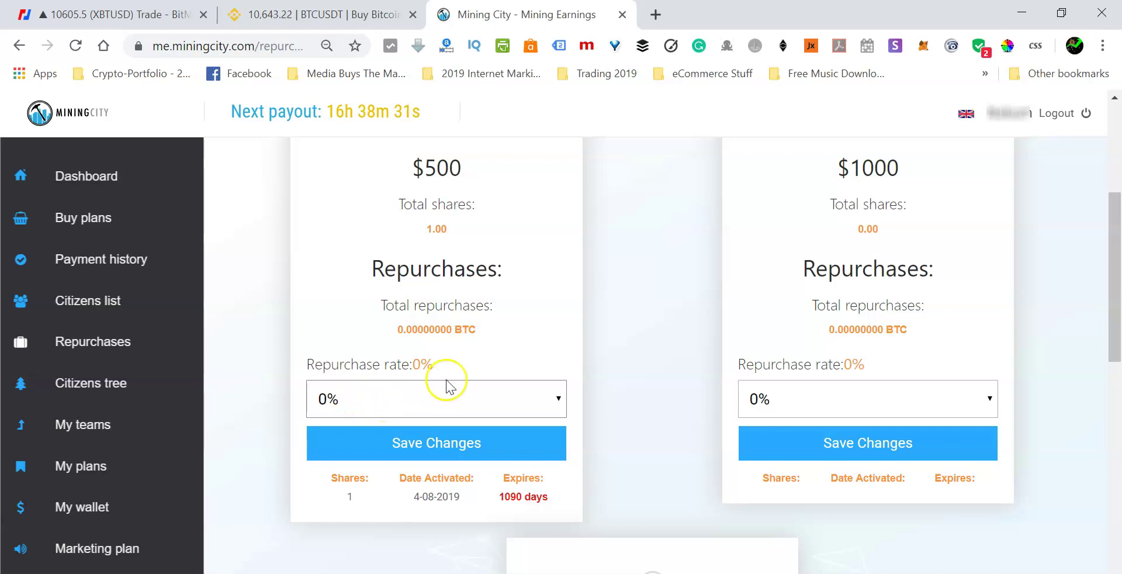
scroll(574, 365, "up", 2)
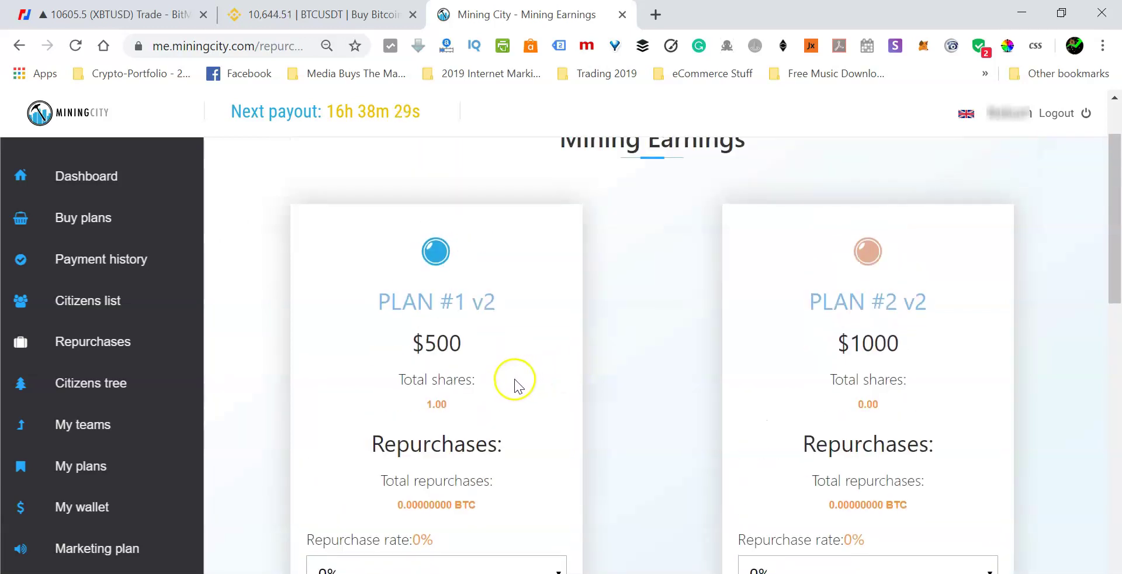
scroll(596, 368, "down", 1)
scroll(596, 365, "down", 6)
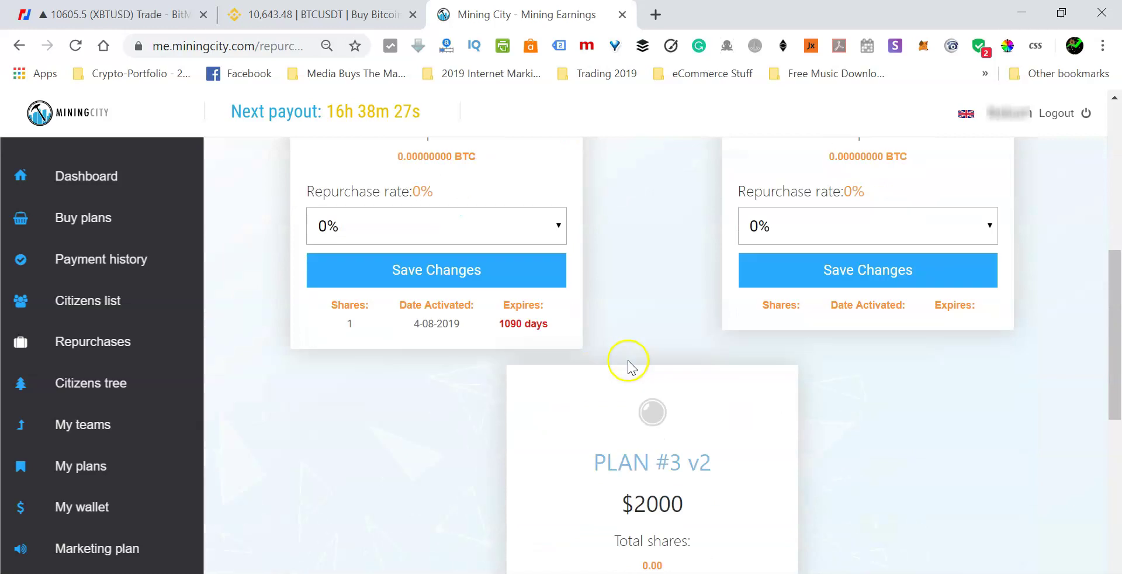
scroll(724, 384, "down", 4)
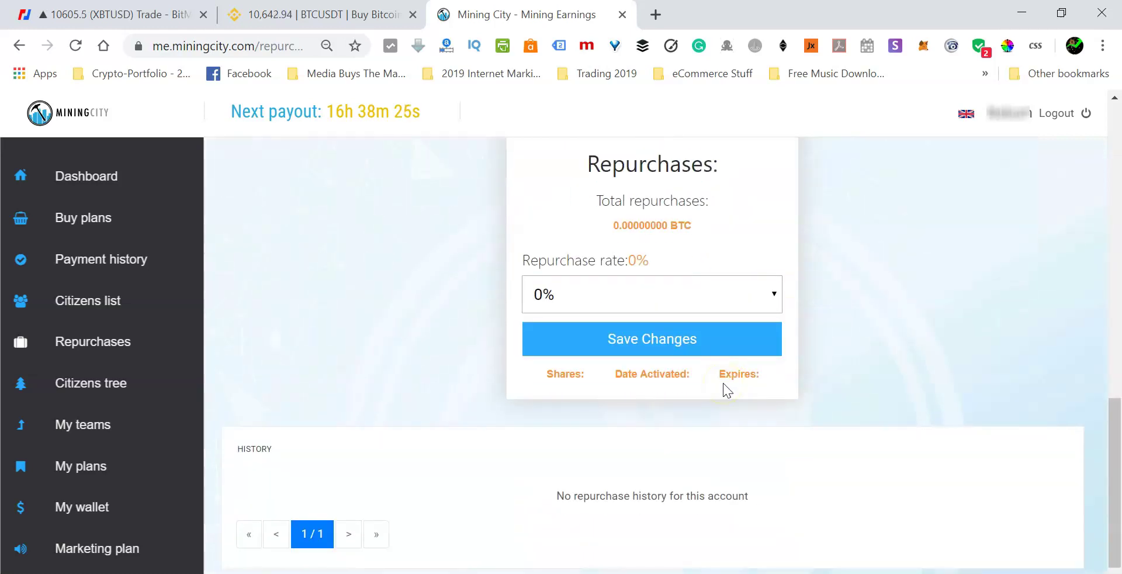
scroll(746, 363, "up", 5)
scroll(783, 314, "up", 2)
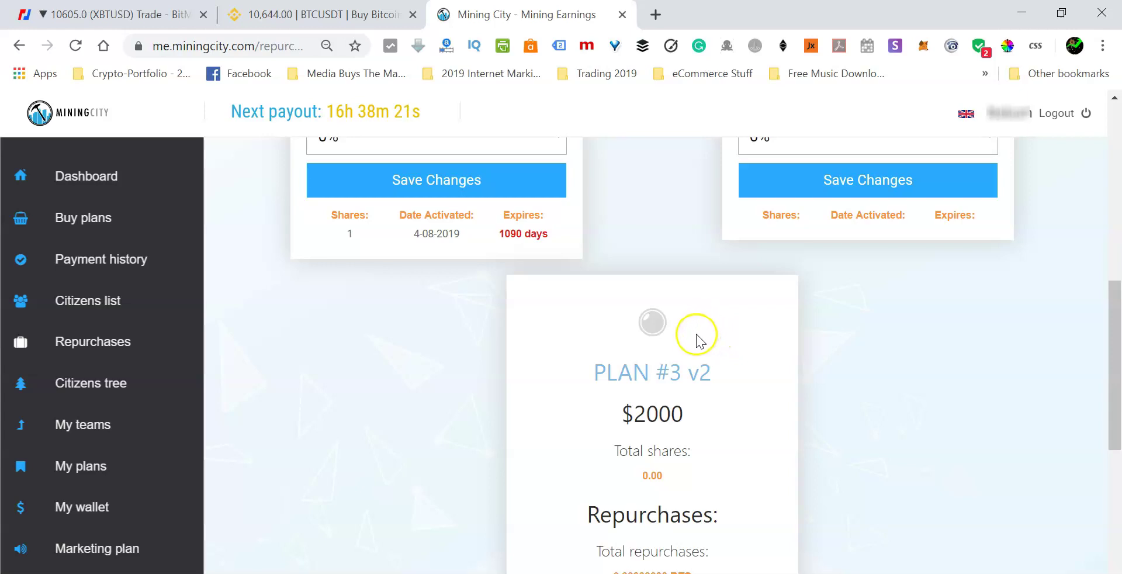
scroll(699, 345, "up", 2)
scroll(672, 357, "up", 1)
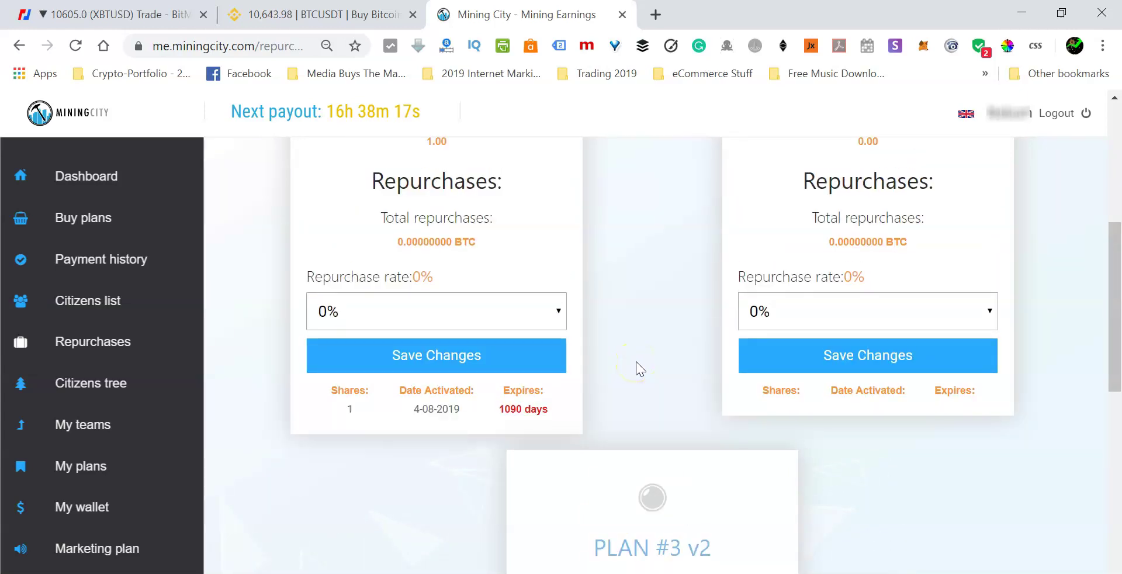
scroll(676, 366, "up", 4)
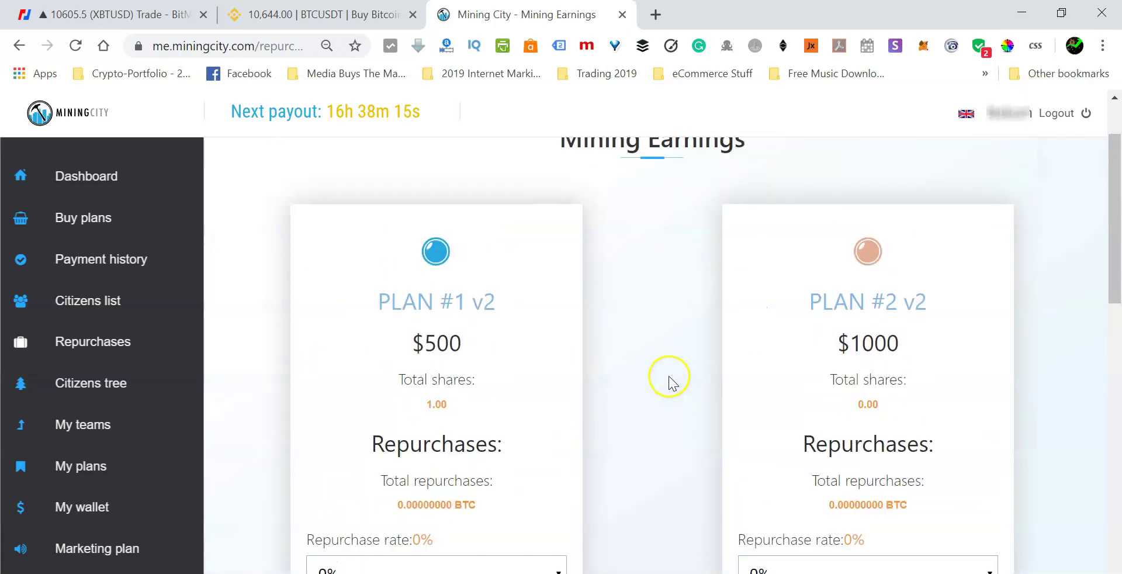
scroll(672, 400, "down", 3)
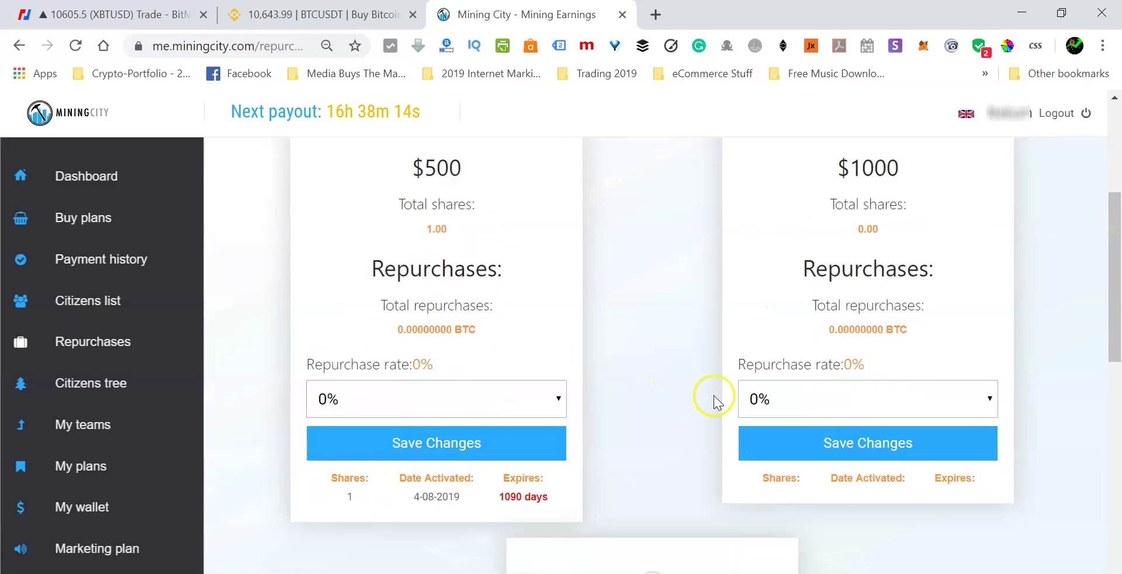
Step: Choose 100% in the $500 plan's repurchase rate dropdown, then reopen its rate options
left_click(353, 399)
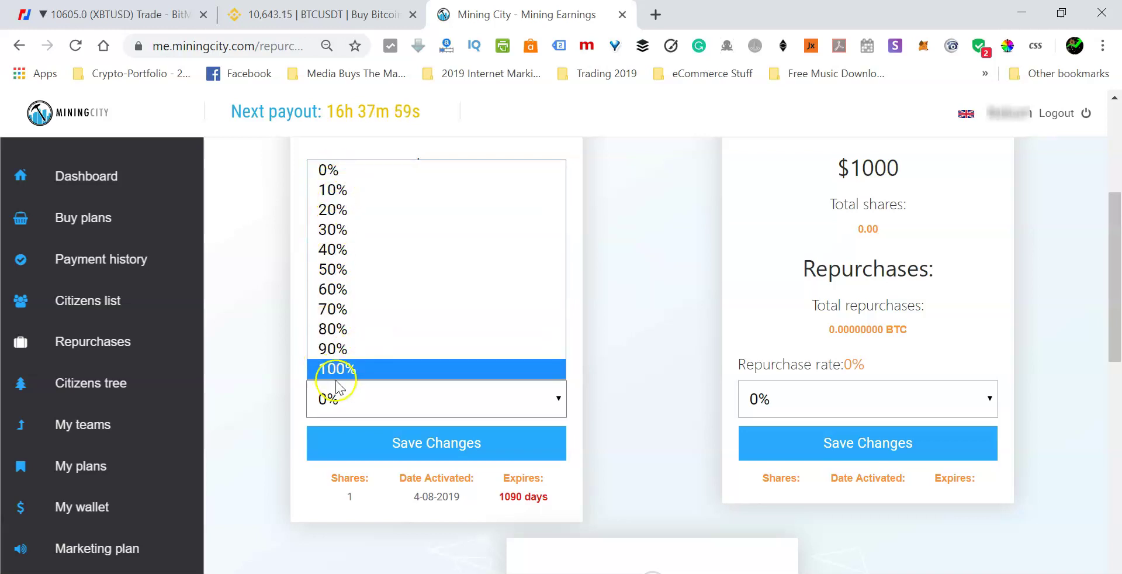
left_click(350, 369)
scroll(523, 352, "up", 3)
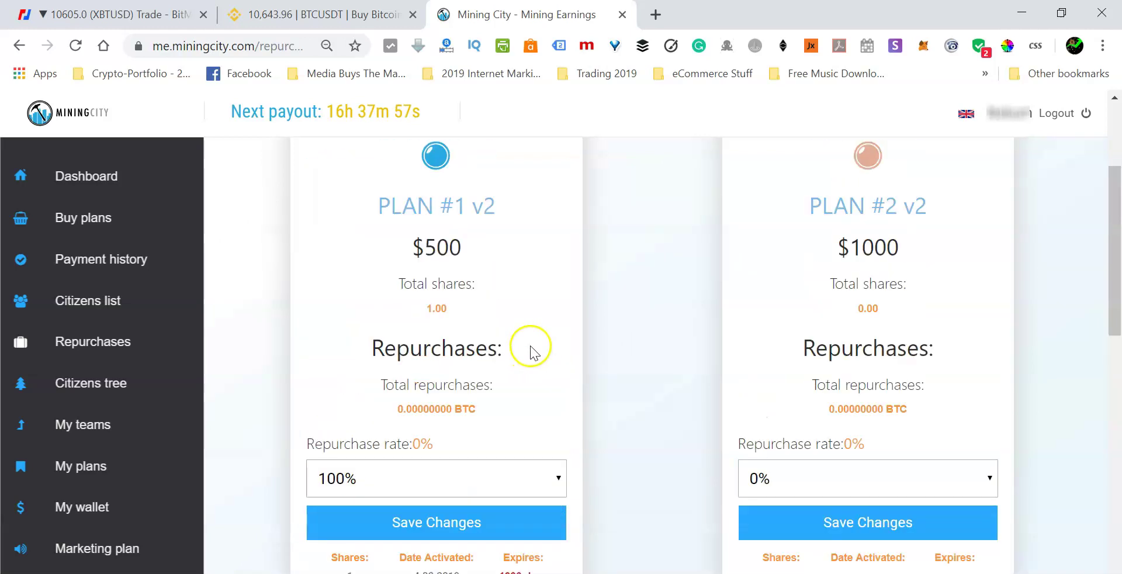
scroll(500, 357, "down", 3)
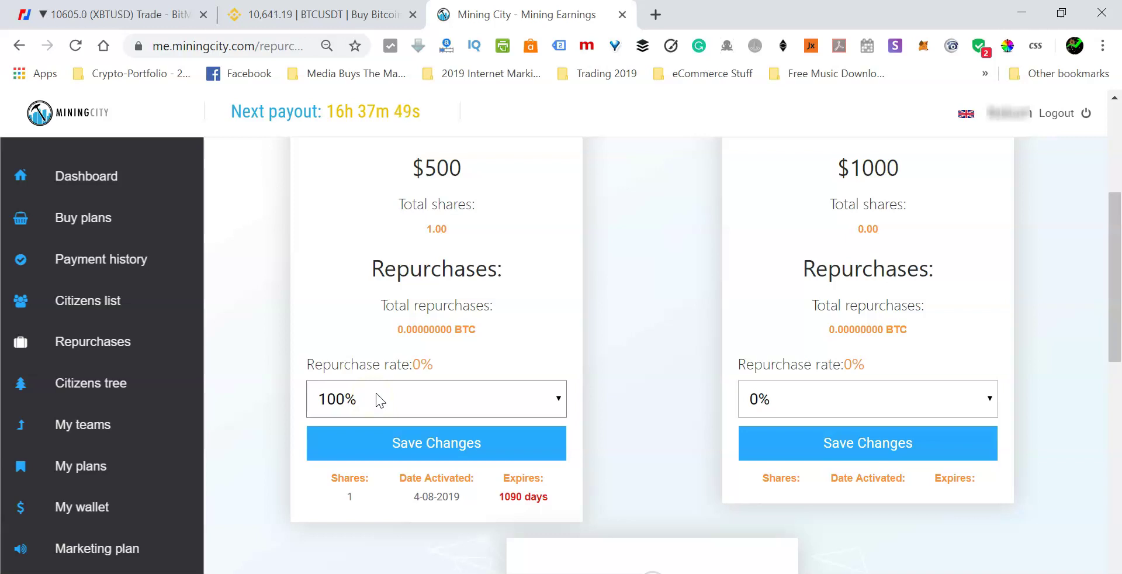
left_click(364, 410)
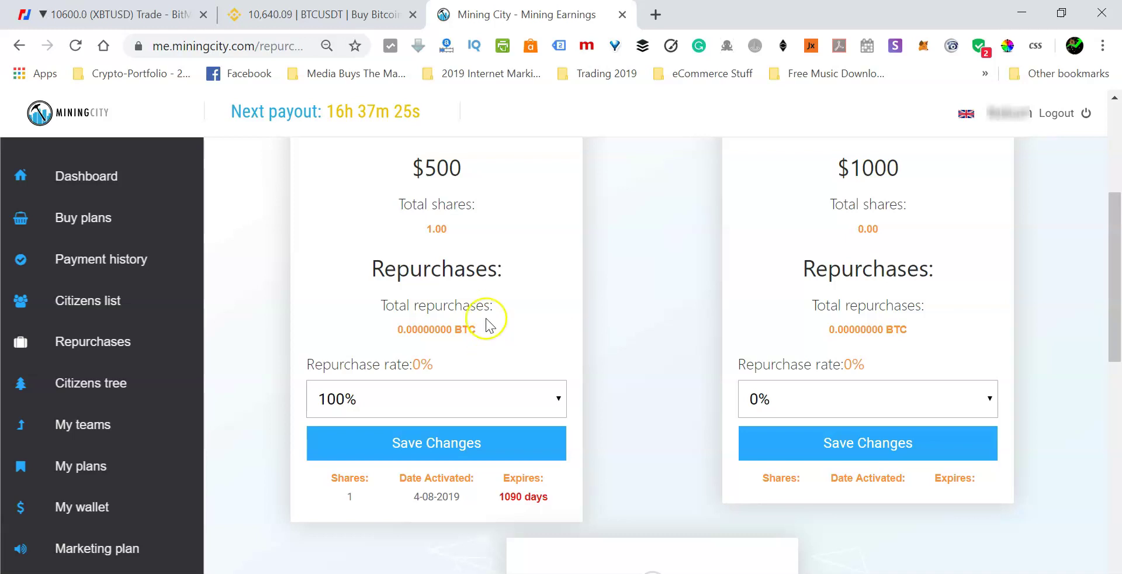
scroll(546, 240, "up", 2)
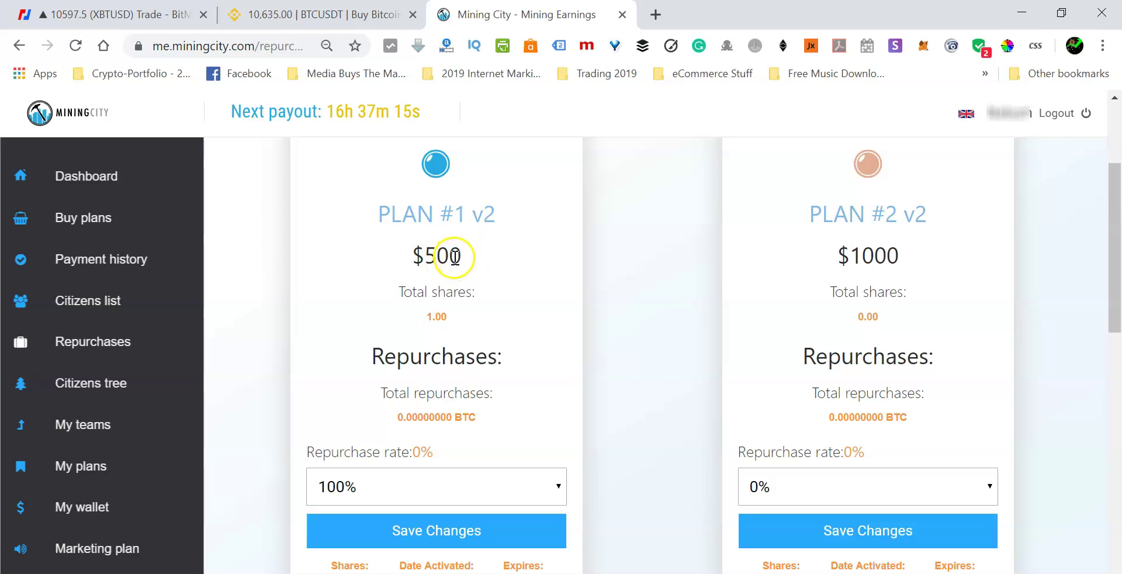
scroll(462, 284, "down", 1)
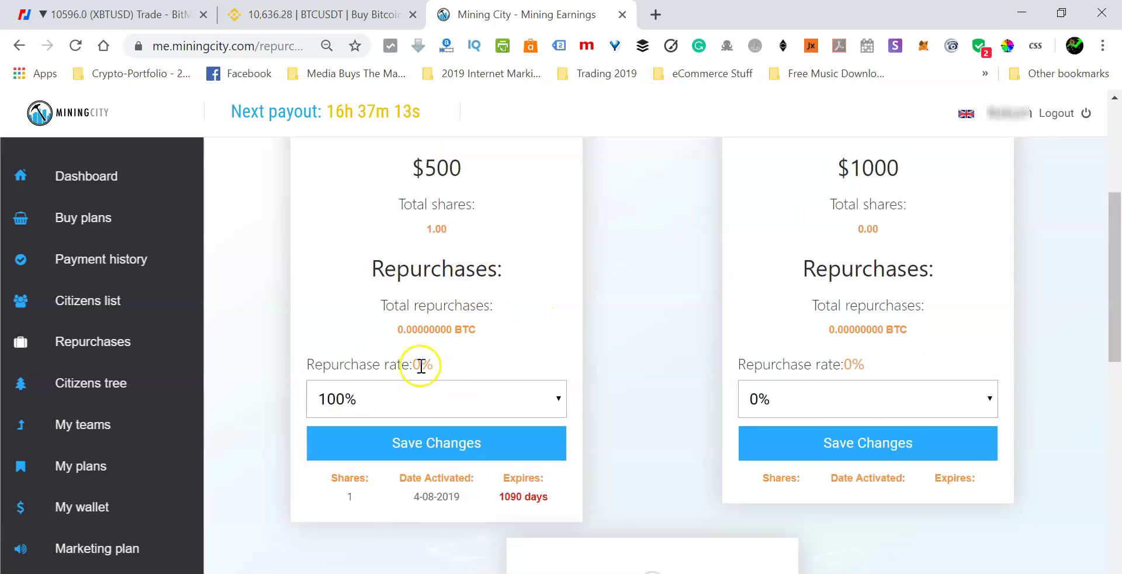
left_click(388, 394)
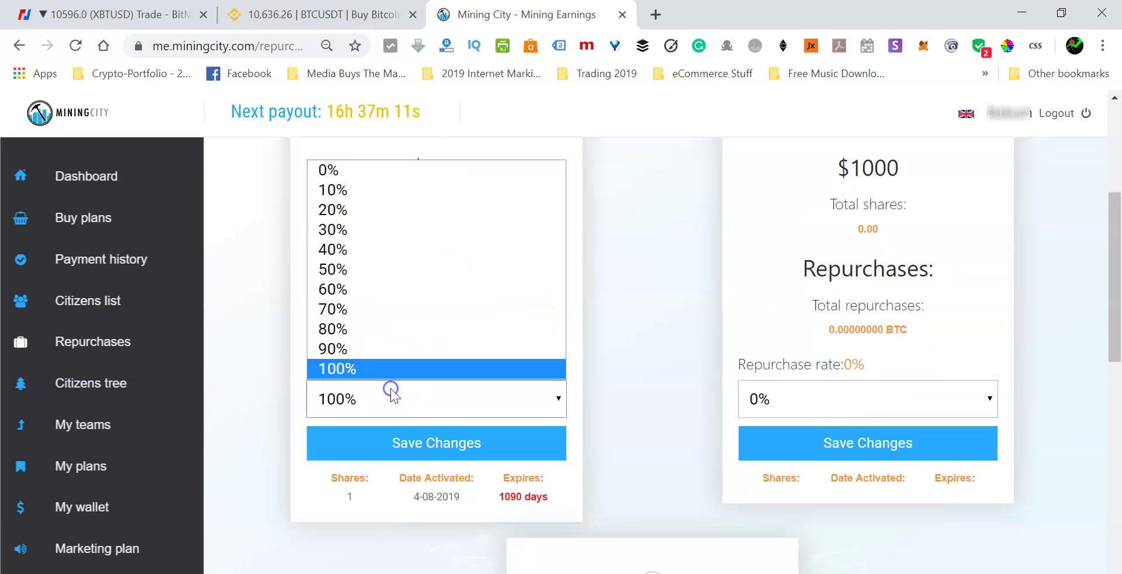
Step: Change the $500 plan's repurchase rate to 50% and save it
left_click(333, 270)
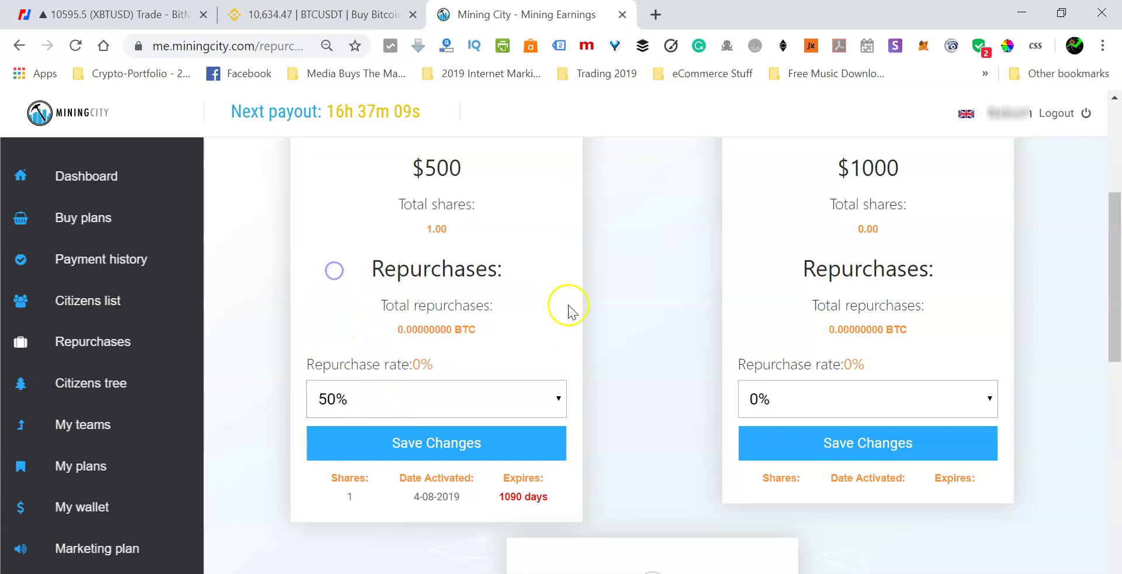
scroll(571, 308, "up", 3)
scroll(508, 413, "down", 3)
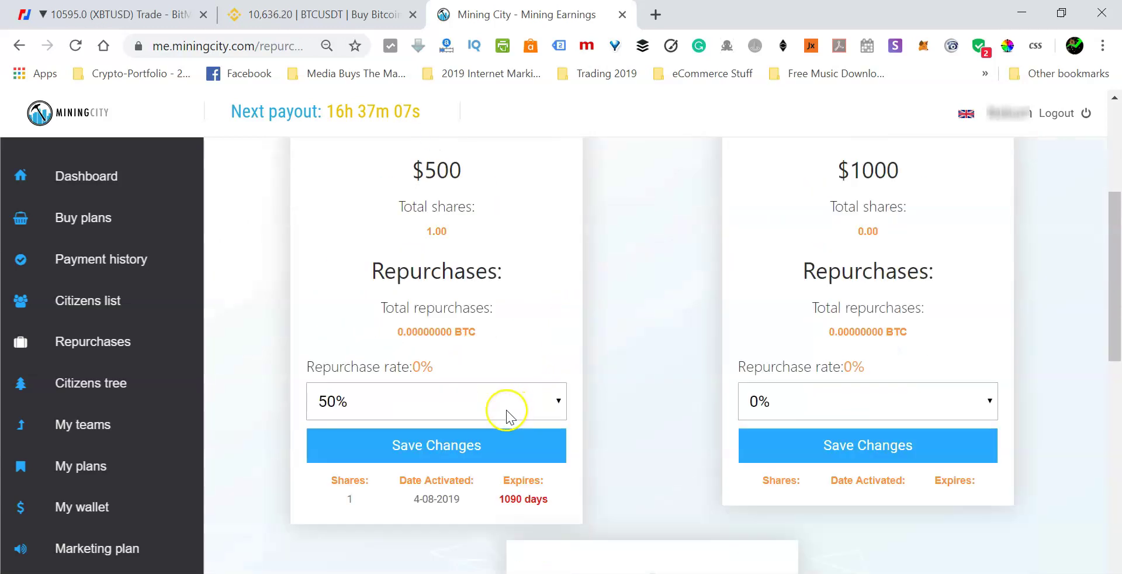
scroll(403, 409, "up", 1)
scroll(359, 469, "down", 2)
left_click(365, 448)
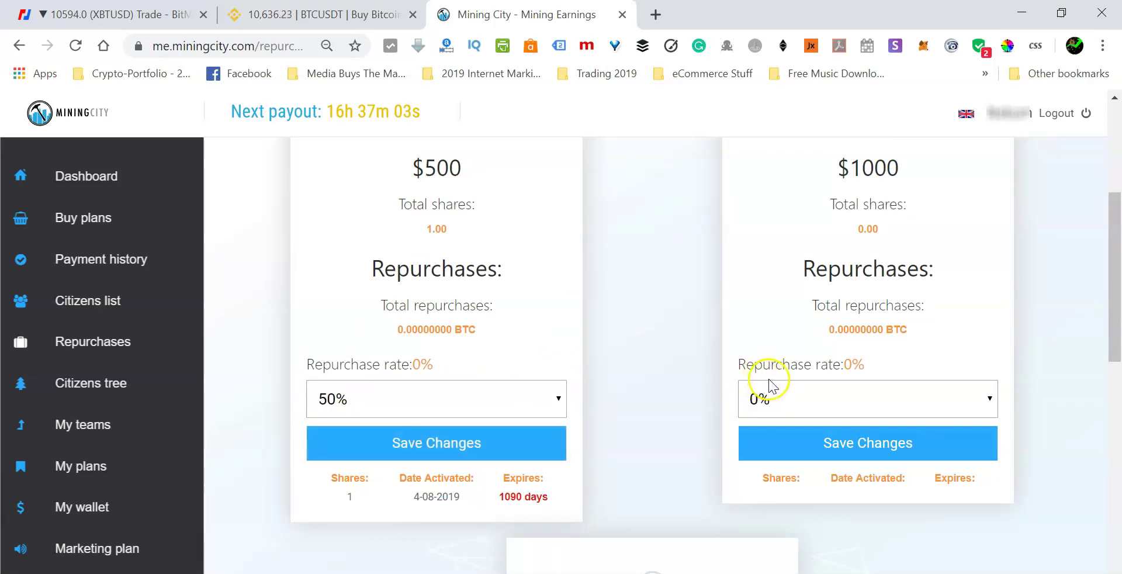
Step: Choose a 40% repurchase rate for the $1000 plan and 30% for the $2000 plan
left_click(822, 391)
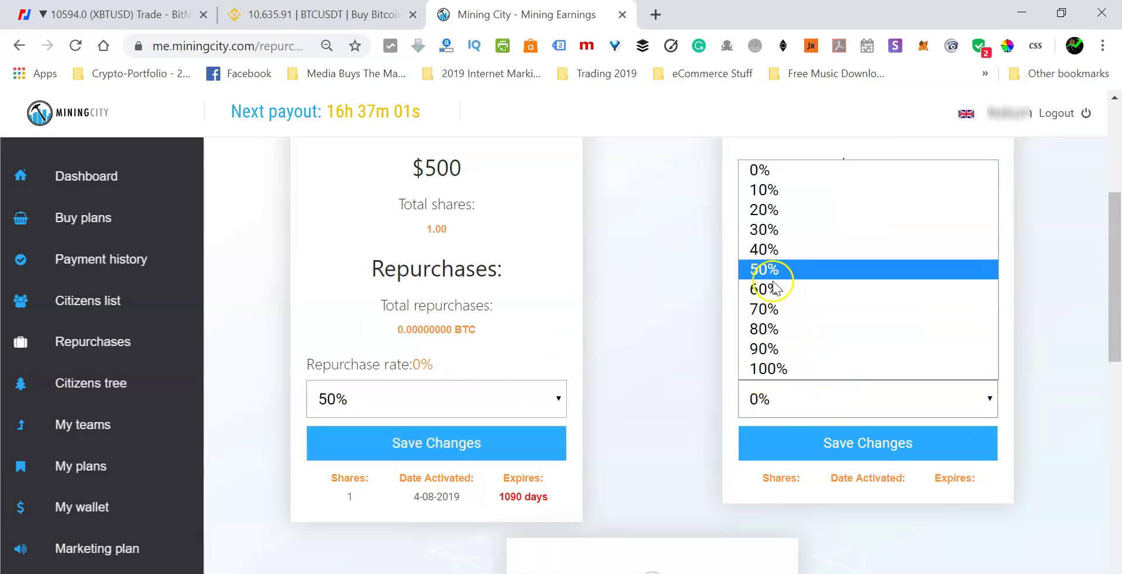
left_click(762, 256)
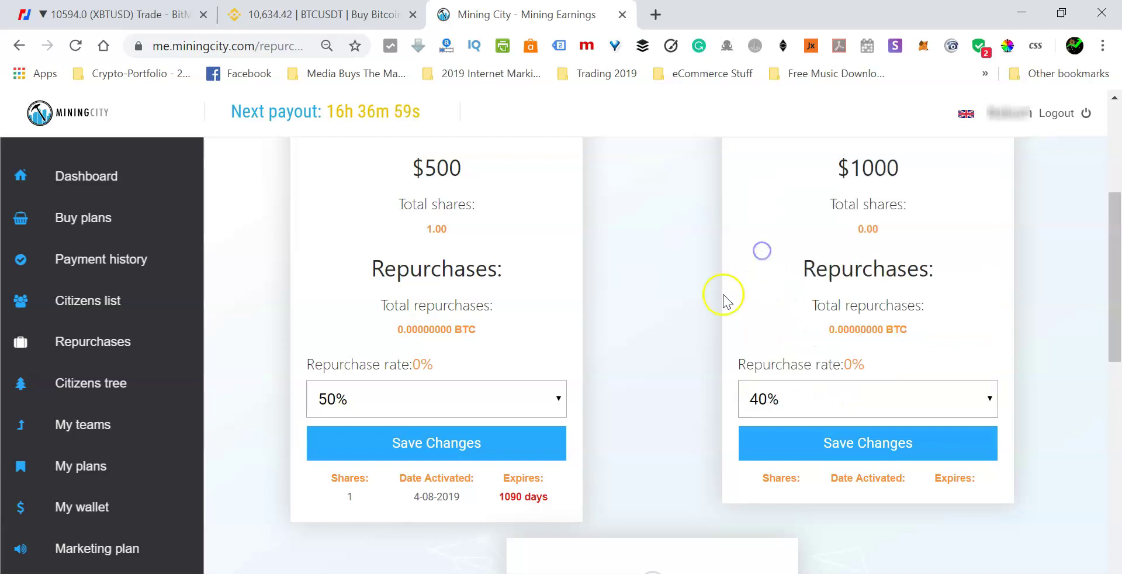
scroll(699, 383, "up", 2)
scroll(697, 388, "down", 1)
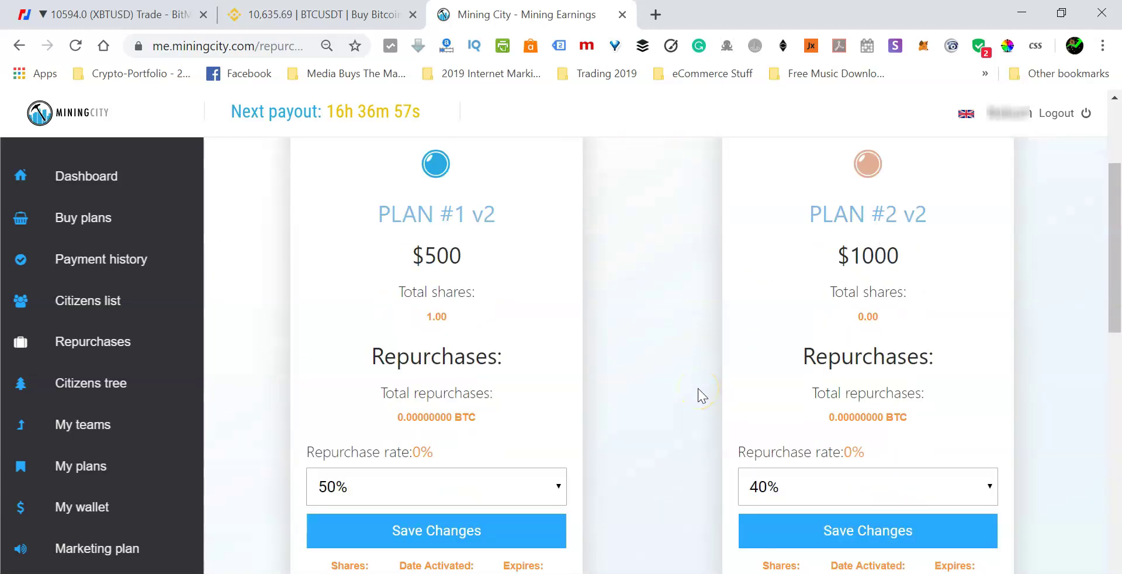
scroll(698, 388, "down", 2)
scroll(709, 394, "up", 1)
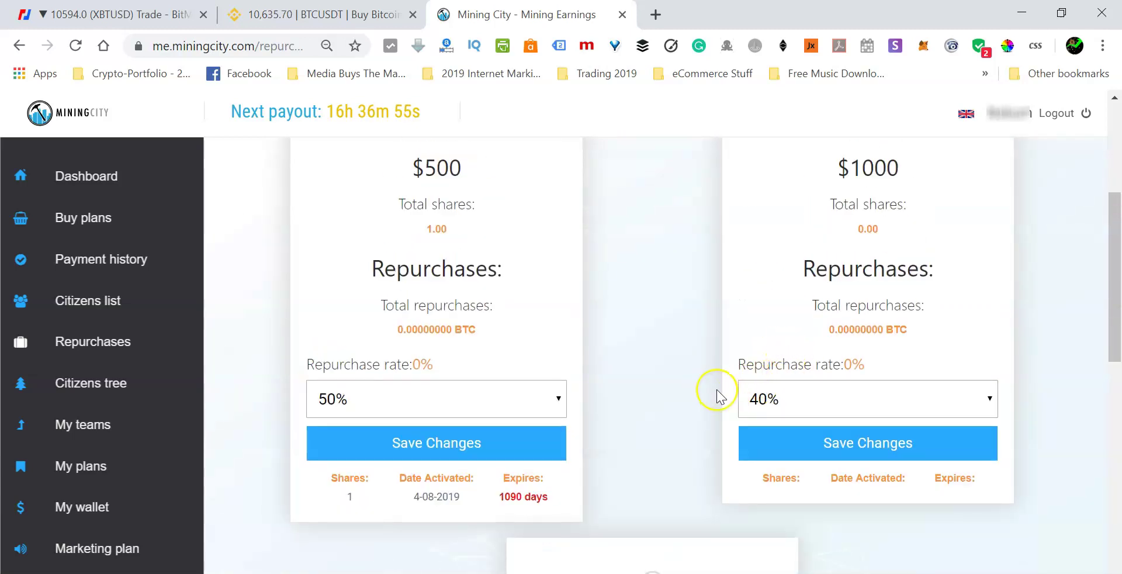
scroll(717, 390, "down", 5)
scroll(715, 401, "down", 3)
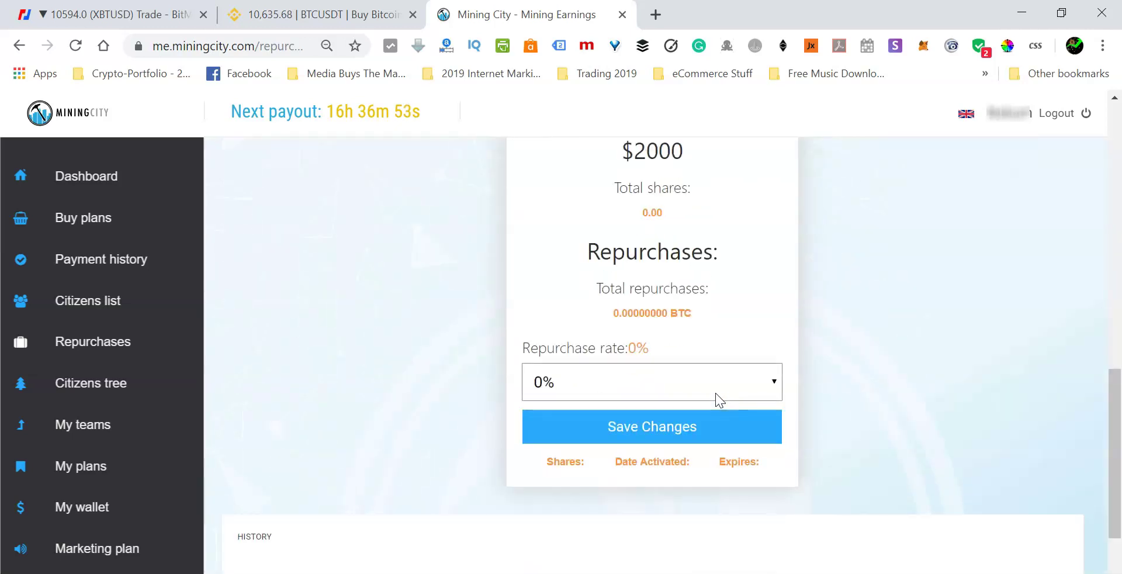
left_click(644, 387)
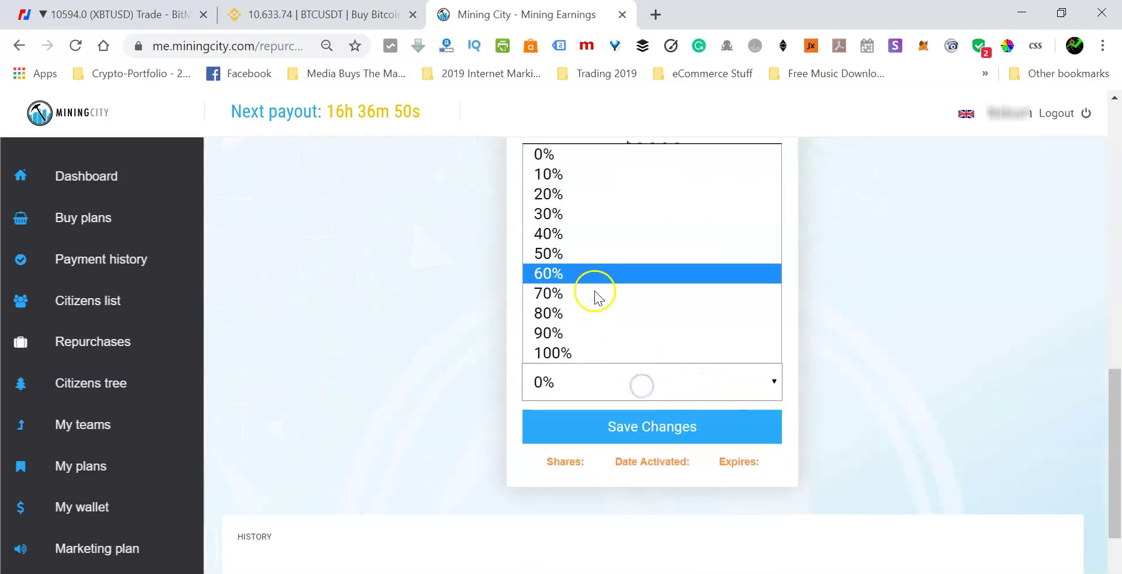
left_click(555, 214)
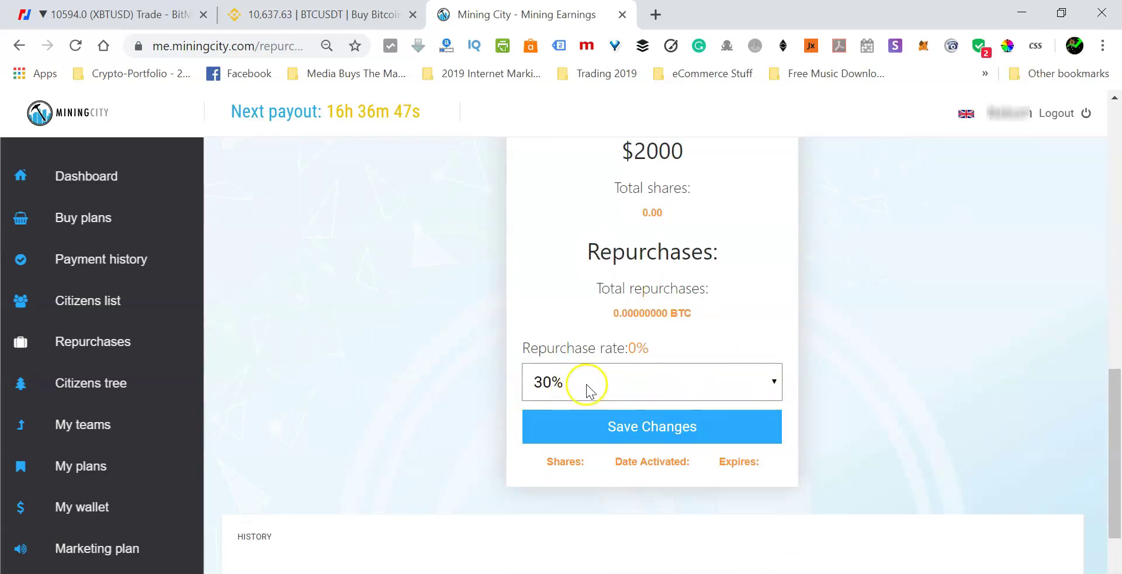
Step: Scroll through the plan cards to check the chosen repurchase rates for each plan
scroll(843, 374, "up", 6)
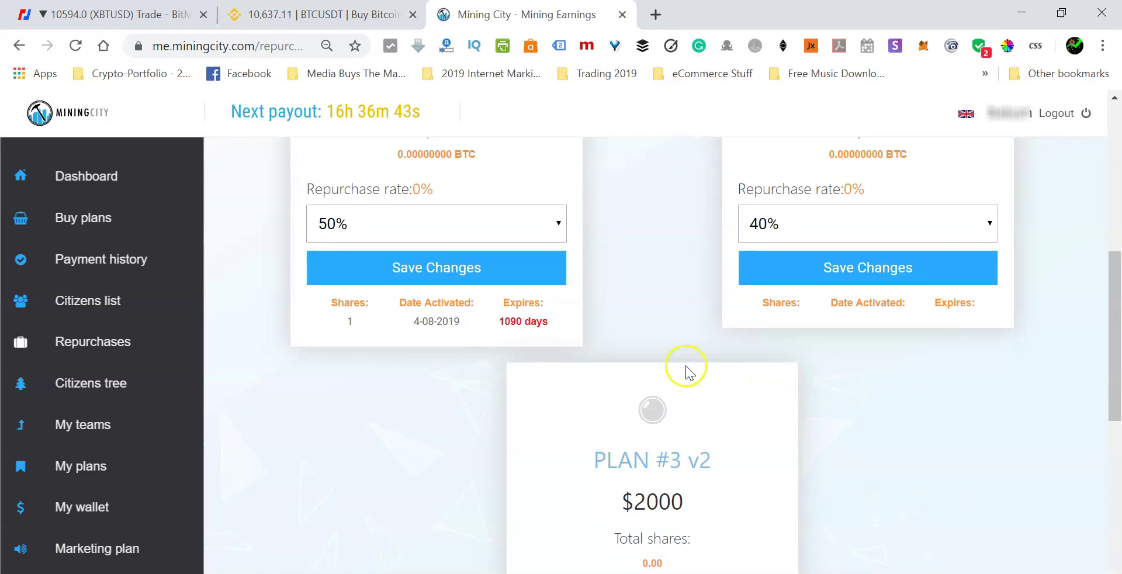
scroll(621, 292, "up", 2)
scroll(640, 292, "up", 3)
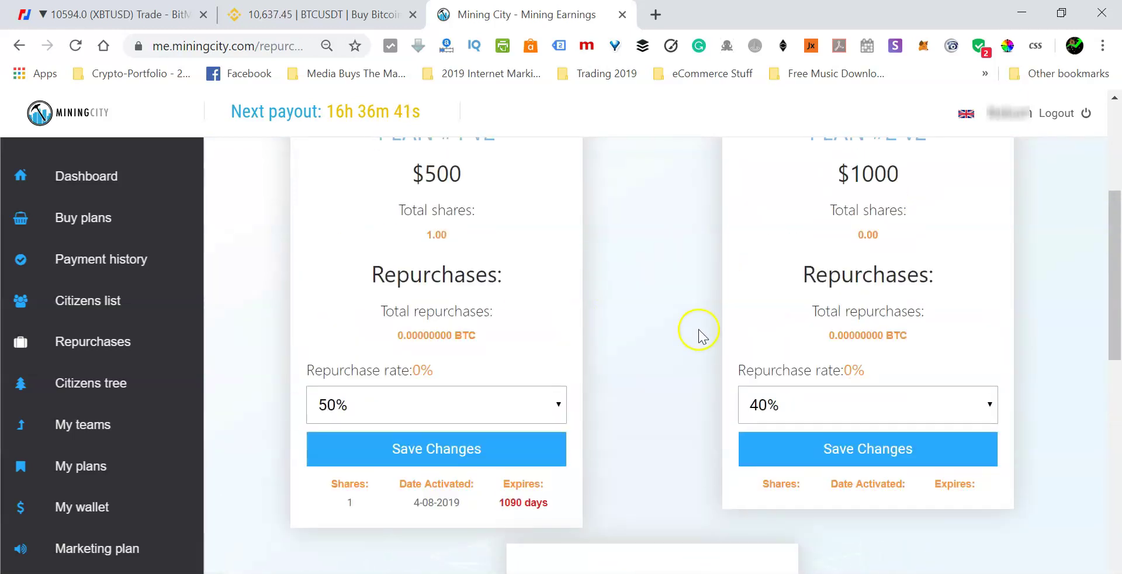
scroll(741, 439, "down", 3)
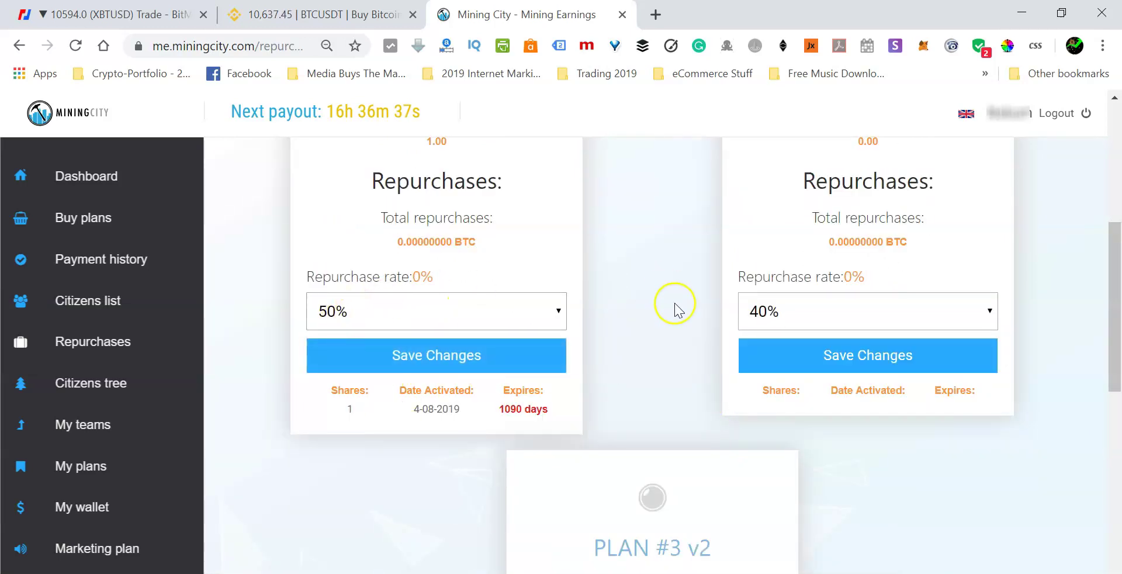
scroll(673, 310, "up", 2)
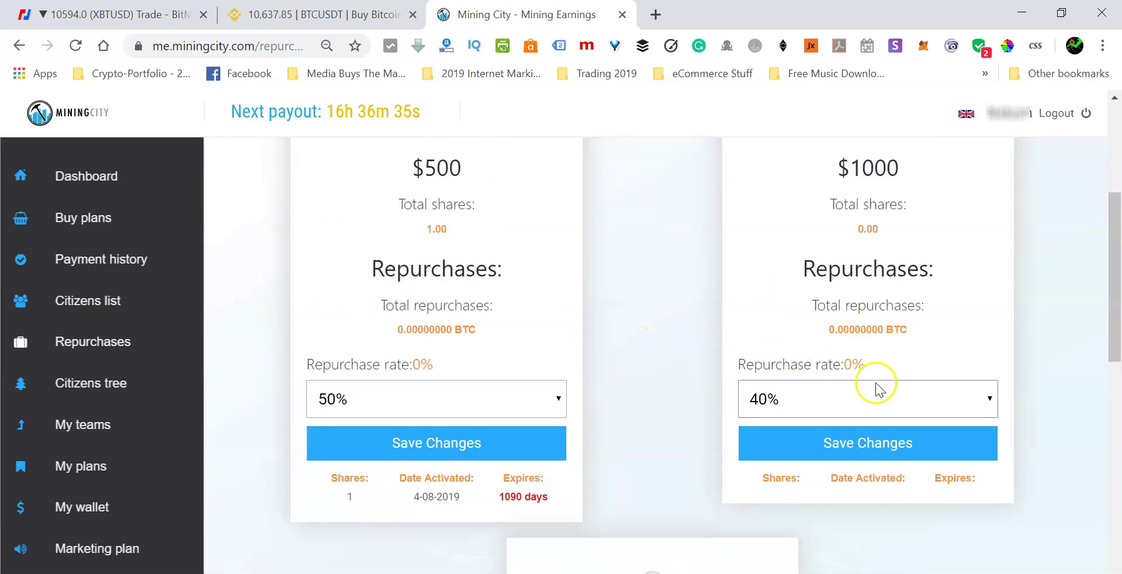
scroll(783, 403, "down", 10)
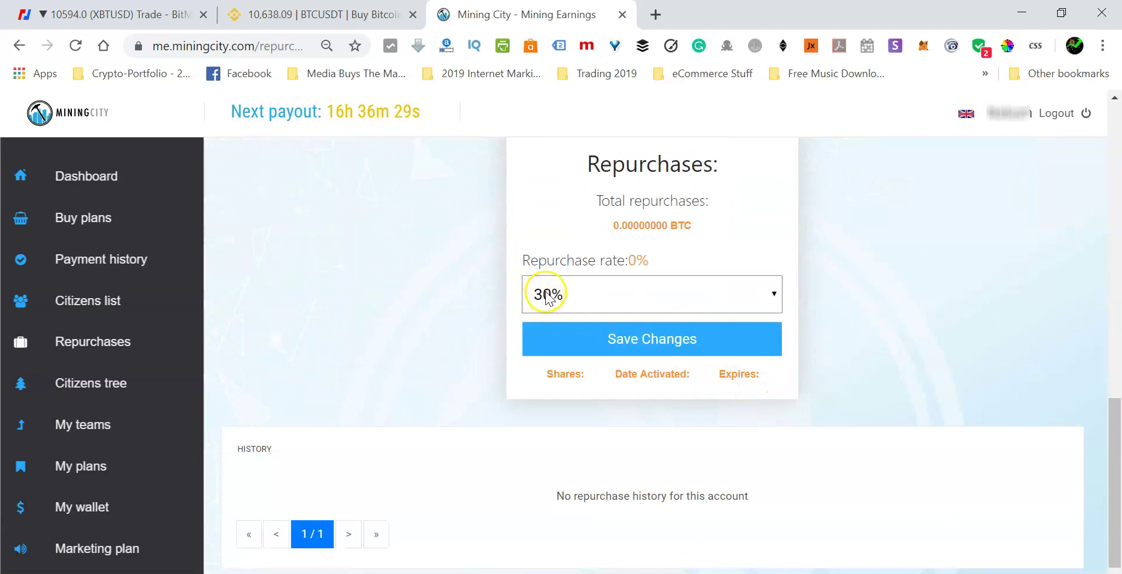
scroll(861, 304, "up", 7)
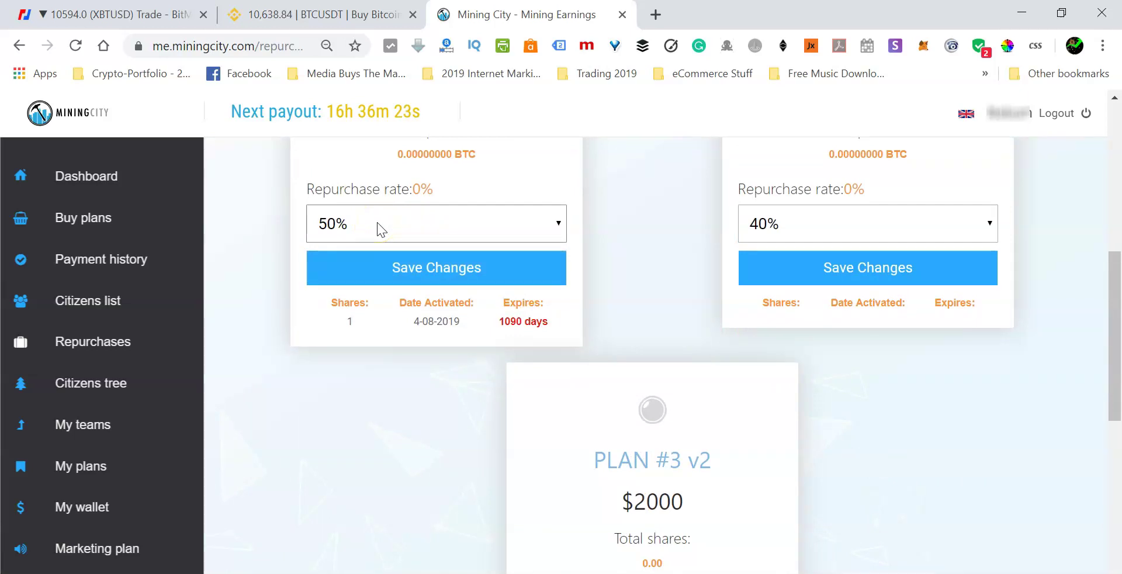
scroll(656, 343, "up", 5)
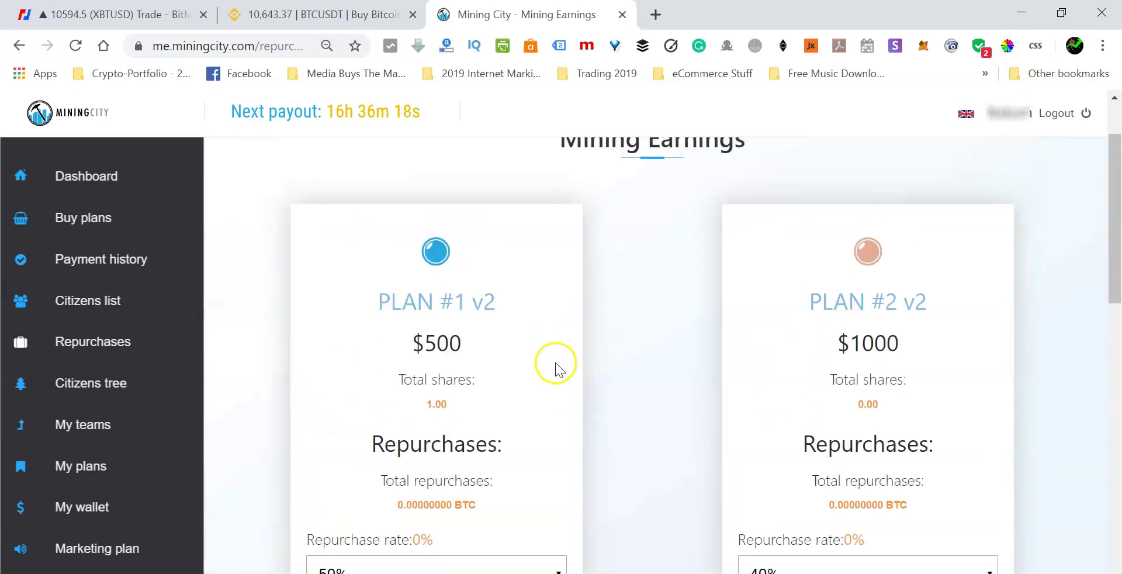
scroll(522, 398, "down", 3)
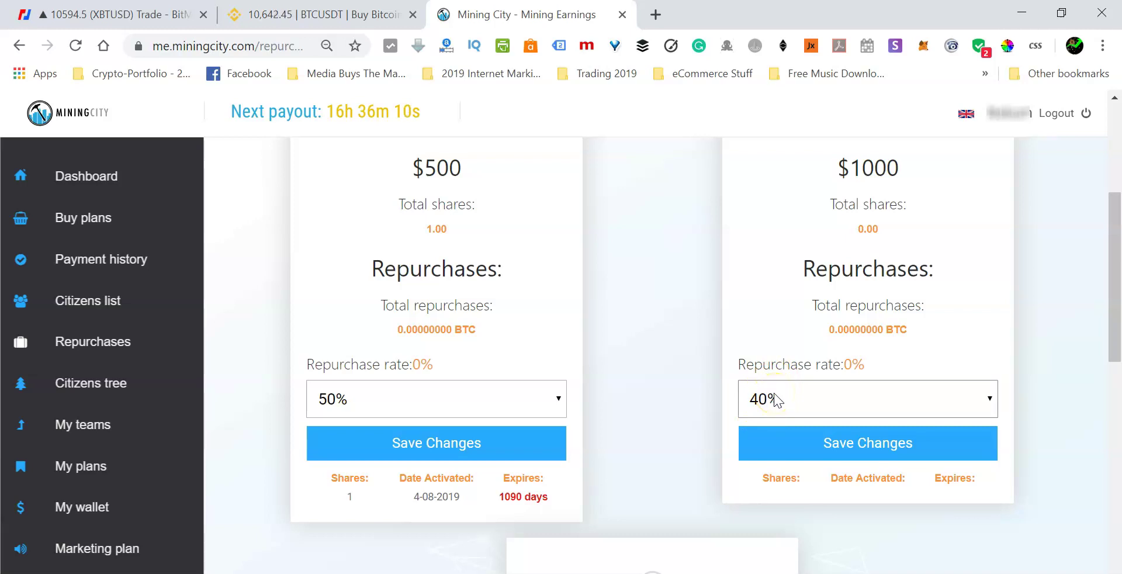
scroll(759, 407, "down", 3)
scroll(754, 412, "down", 3)
scroll(755, 413, "down", 3)
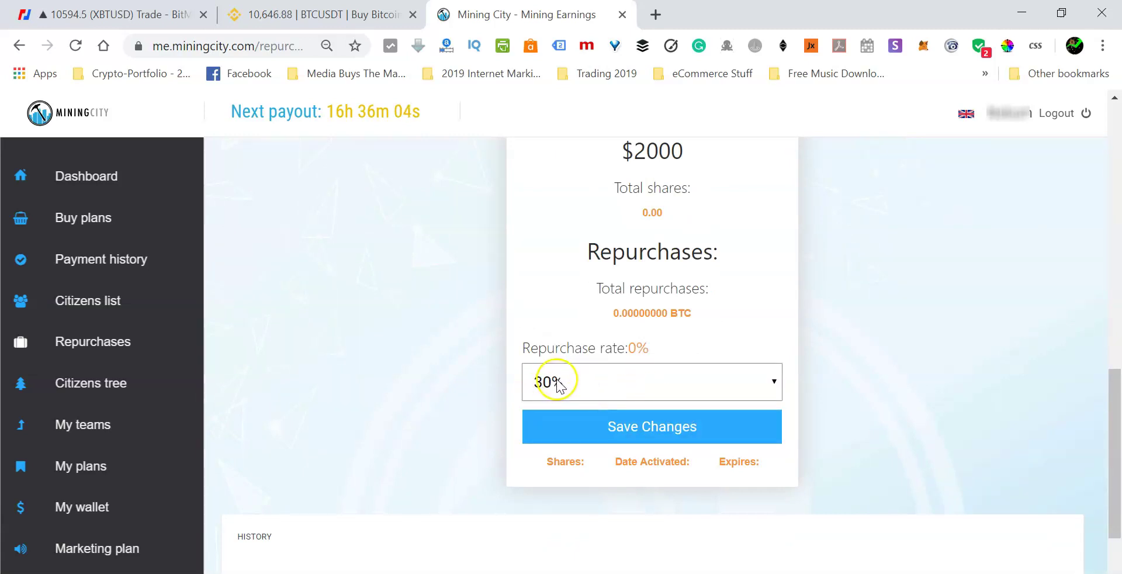
scroll(647, 363, "up", 6)
scroll(649, 367, "up", 3)
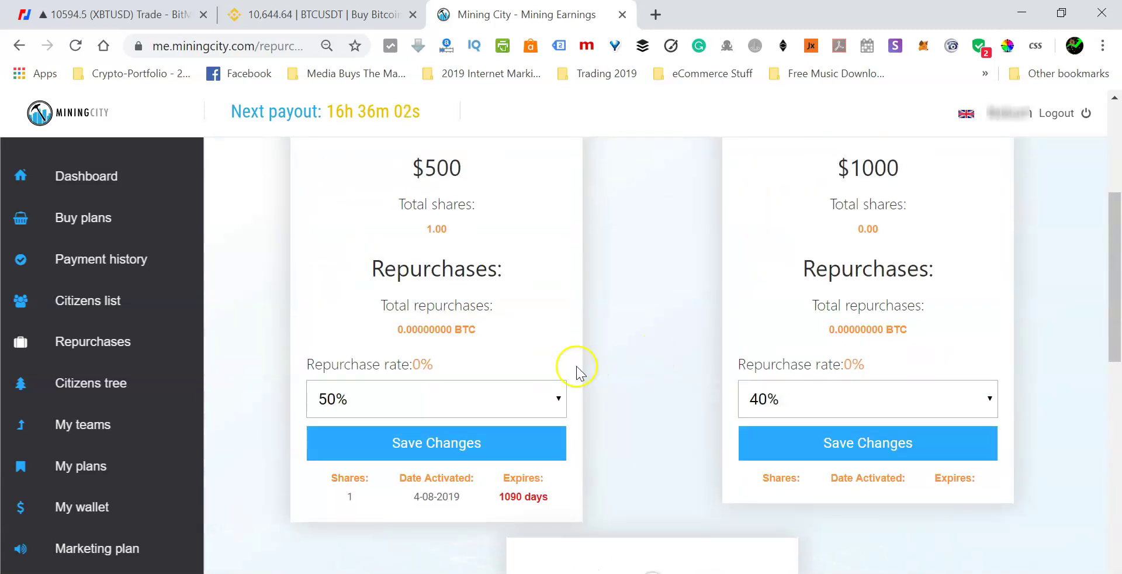
Step: Save the $500 plan's 50% rate, then pick and save 40% for the $1000 plan
left_click(407, 443)
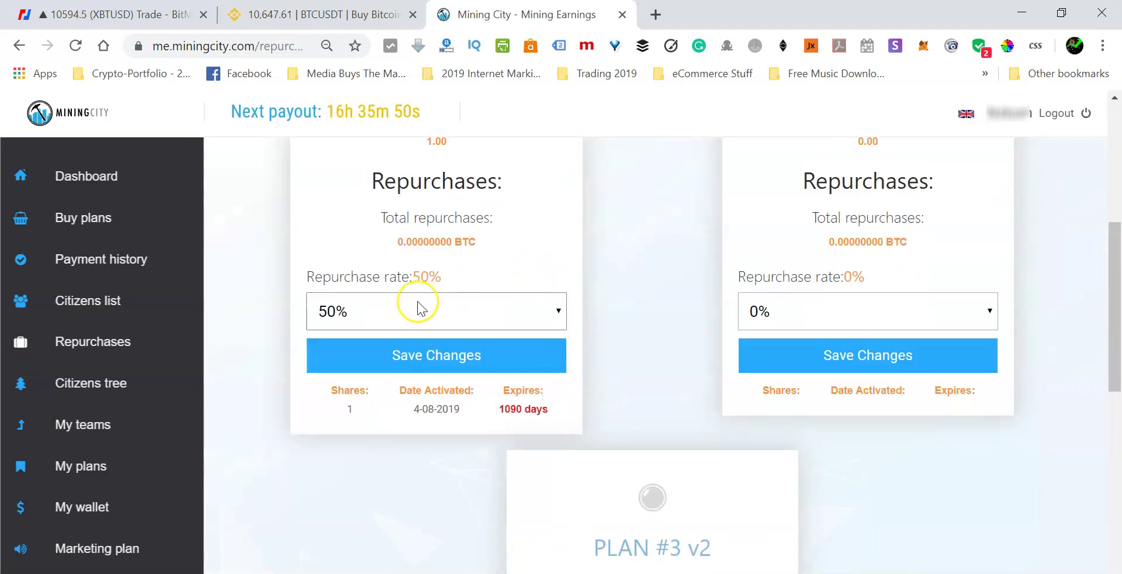
left_click(816, 316)
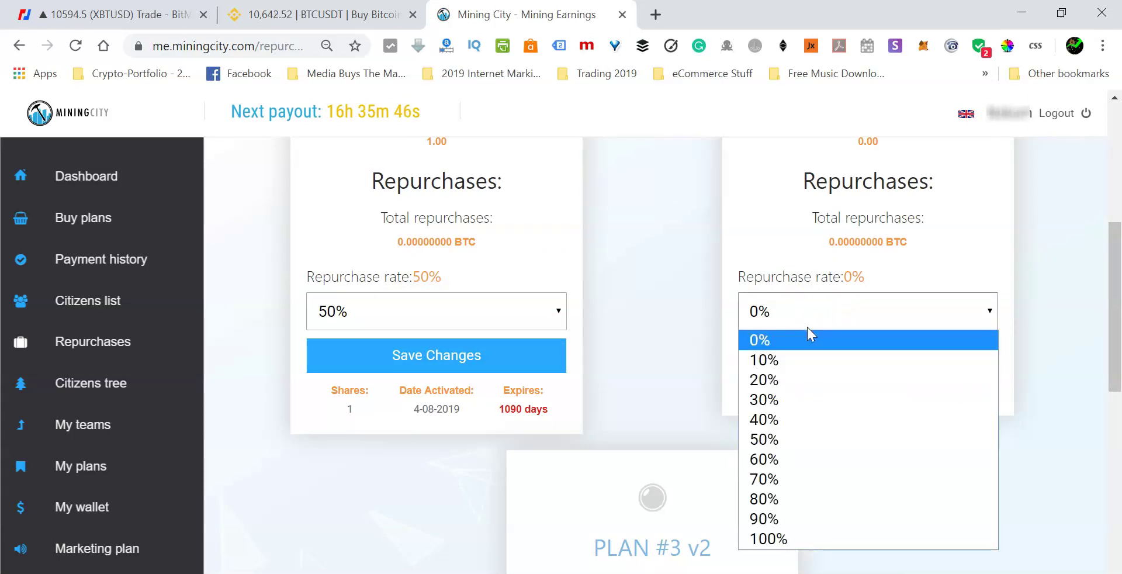
left_click(764, 423)
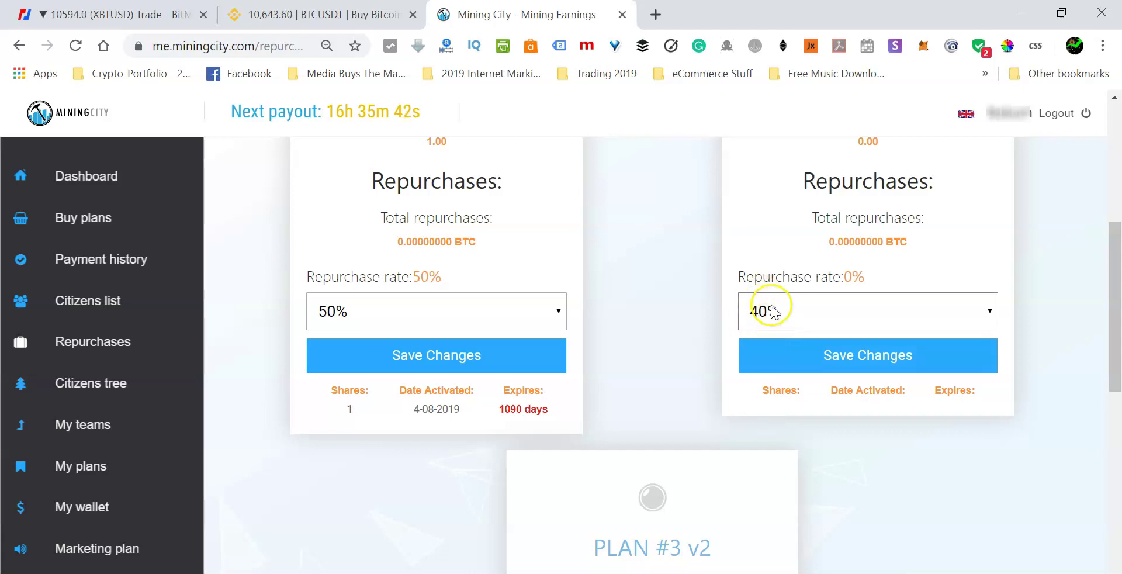
left_click(751, 353)
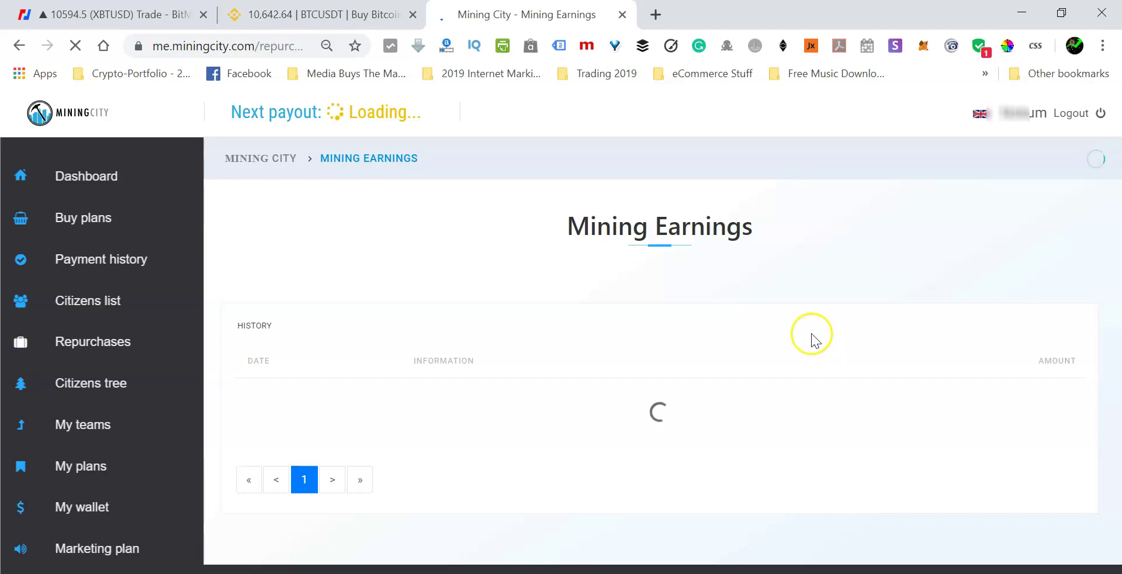
Step: Scroll to Plan #3 and choose a 30% repurchase rate for the $2000 plan
scroll(788, 344, "down", 8)
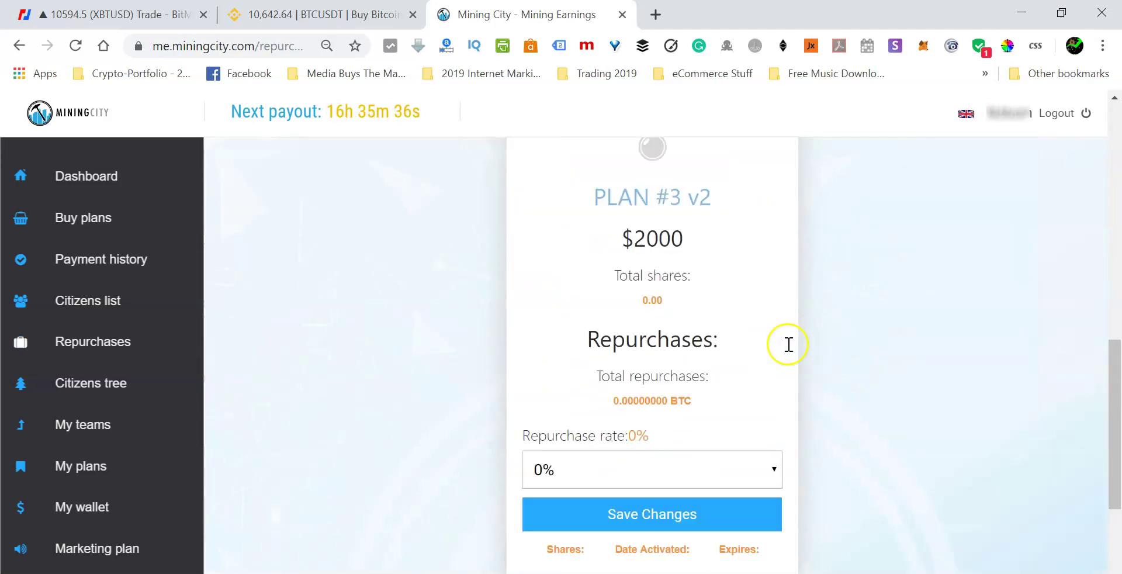
left_click(573, 468)
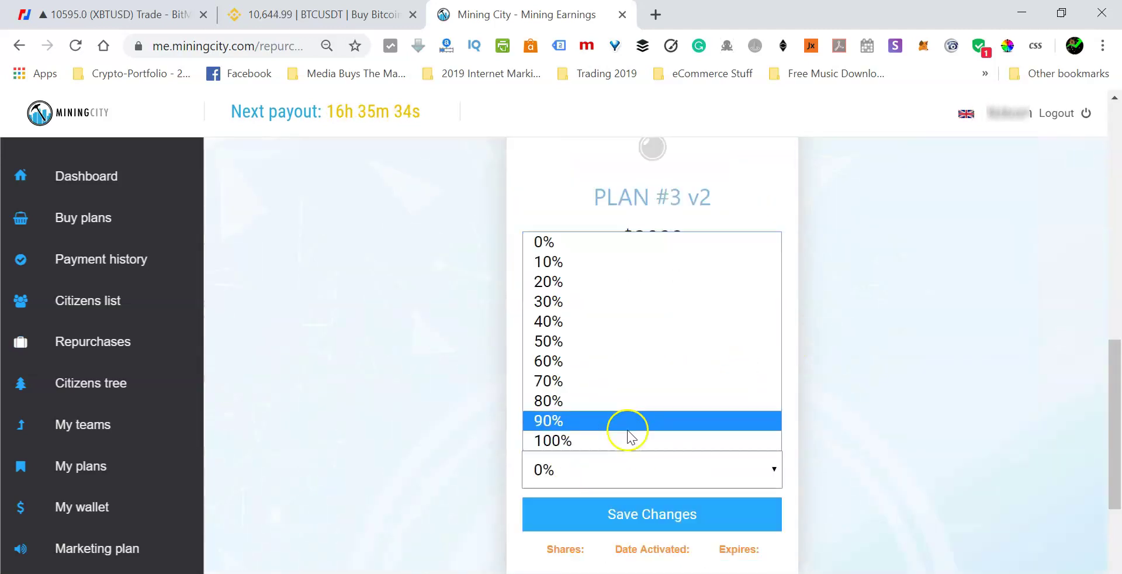
left_click(550, 301)
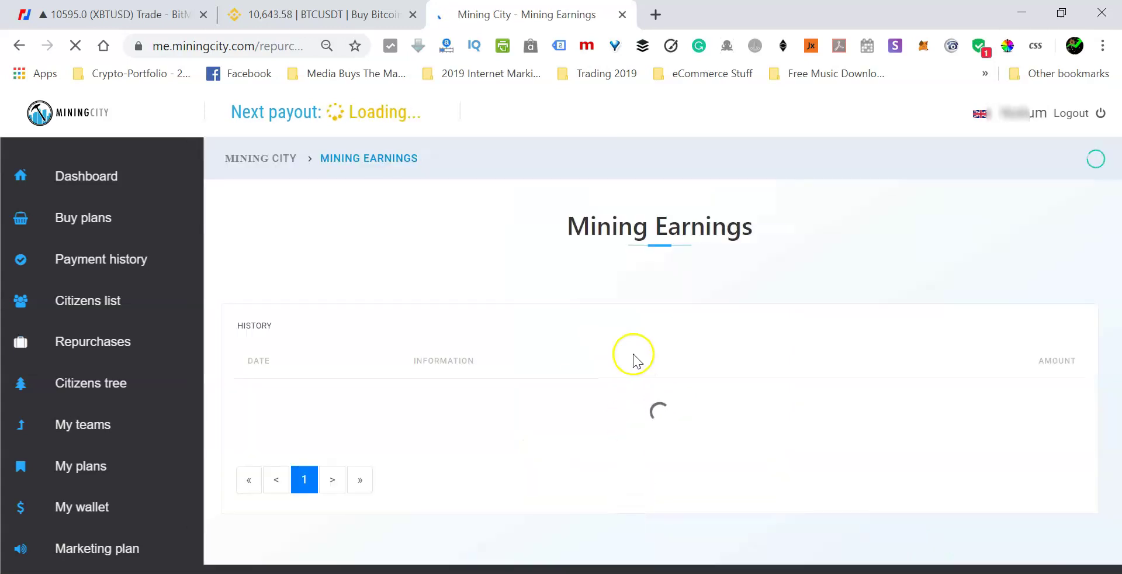
scroll(668, 368, "down", 12)
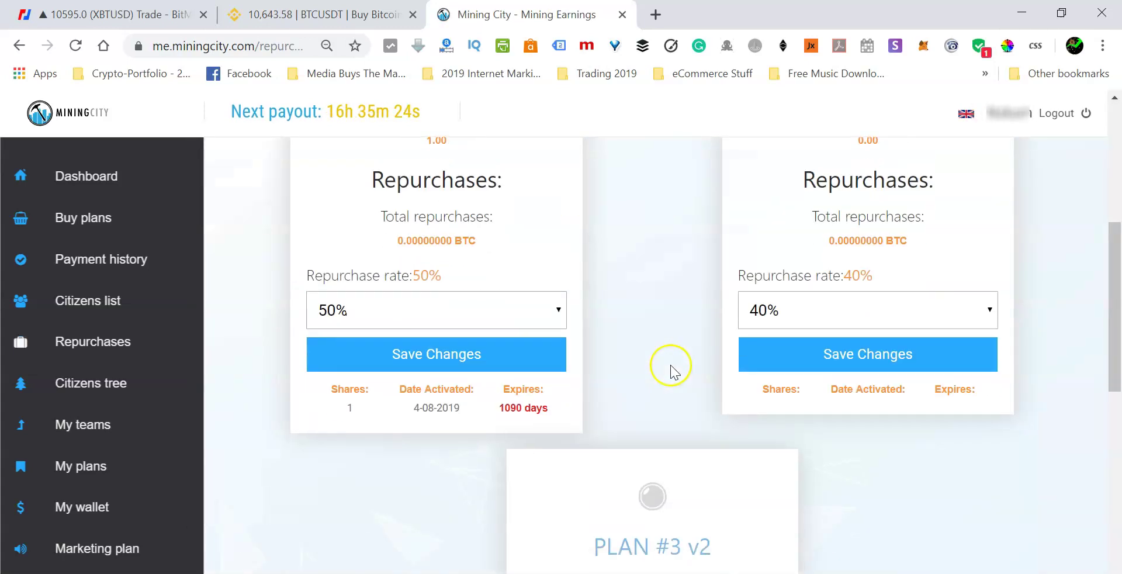
scroll(819, 348, "up", 3)
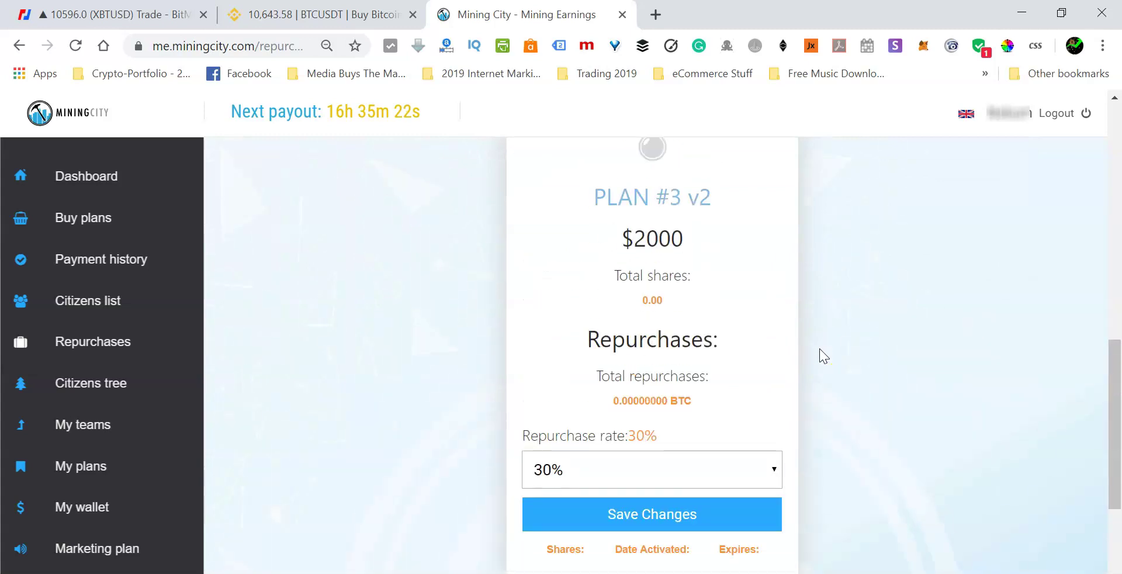
scroll(791, 362, "up", 5)
left_click(784, 367)
scroll(682, 339, "up", 3)
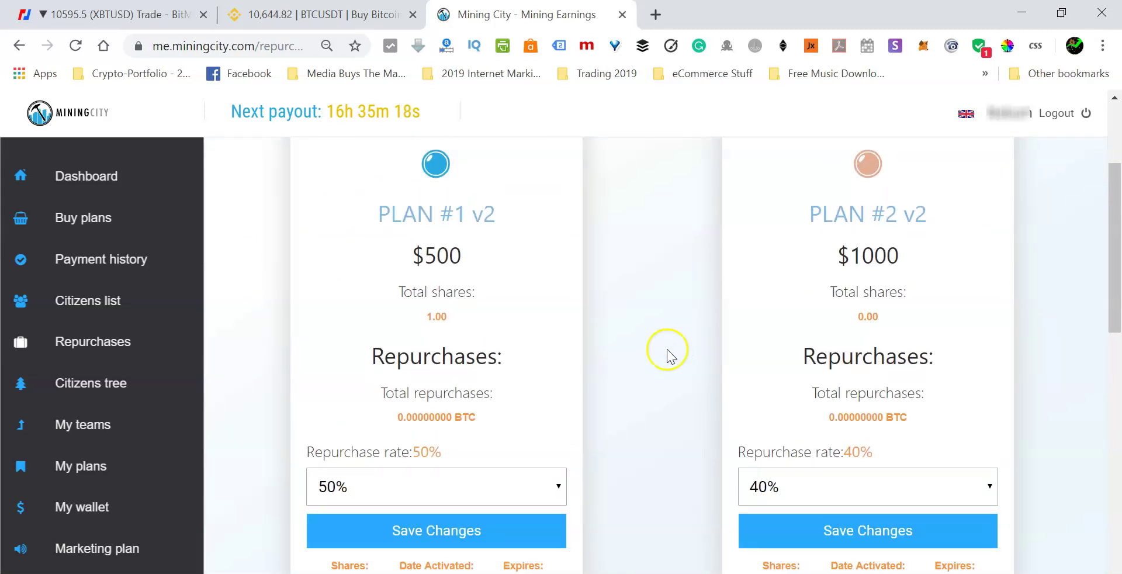
scroll(669, 355, "up", 3)
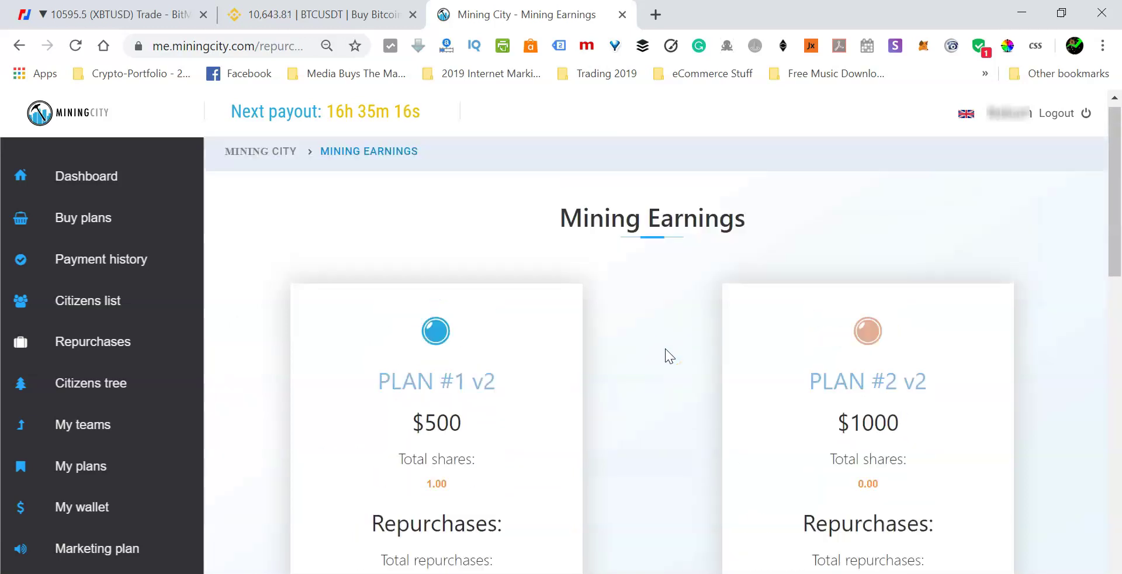
scroll(665, 351, "down", 6)
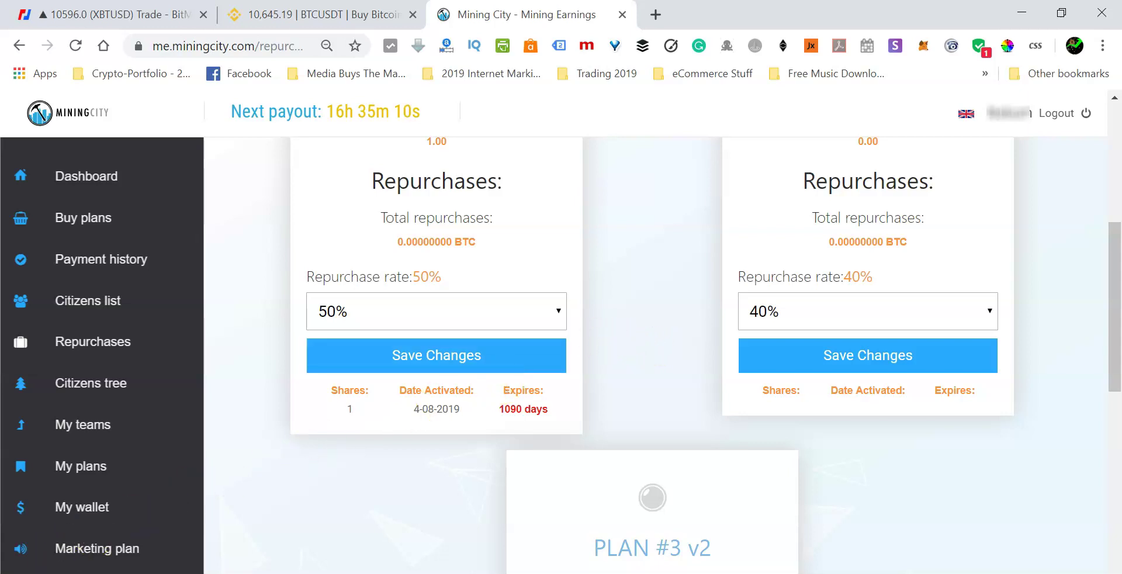
scroll(280, 305, "up", 3)
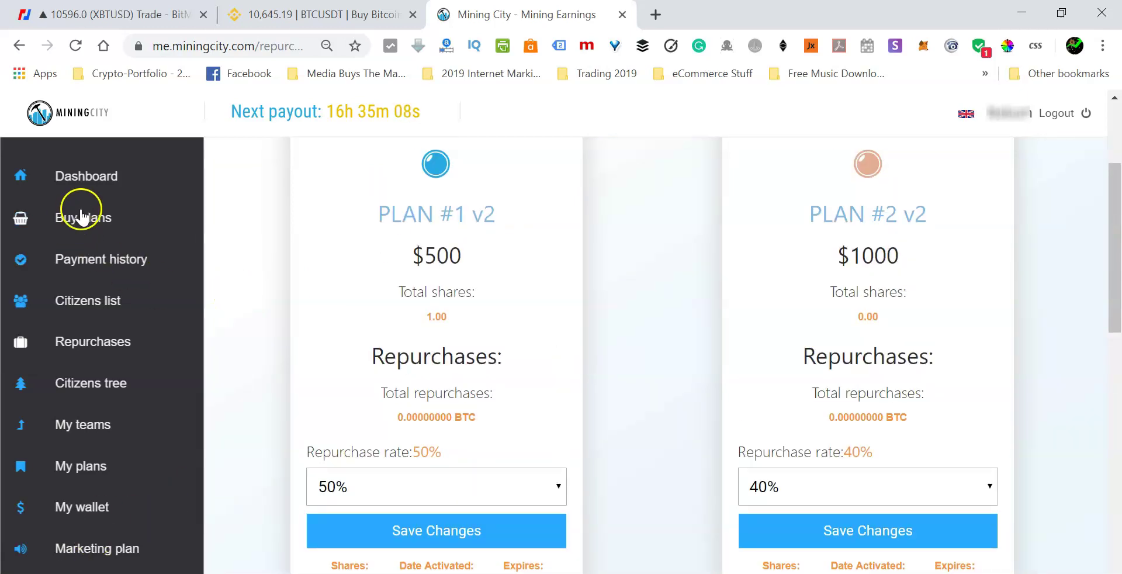